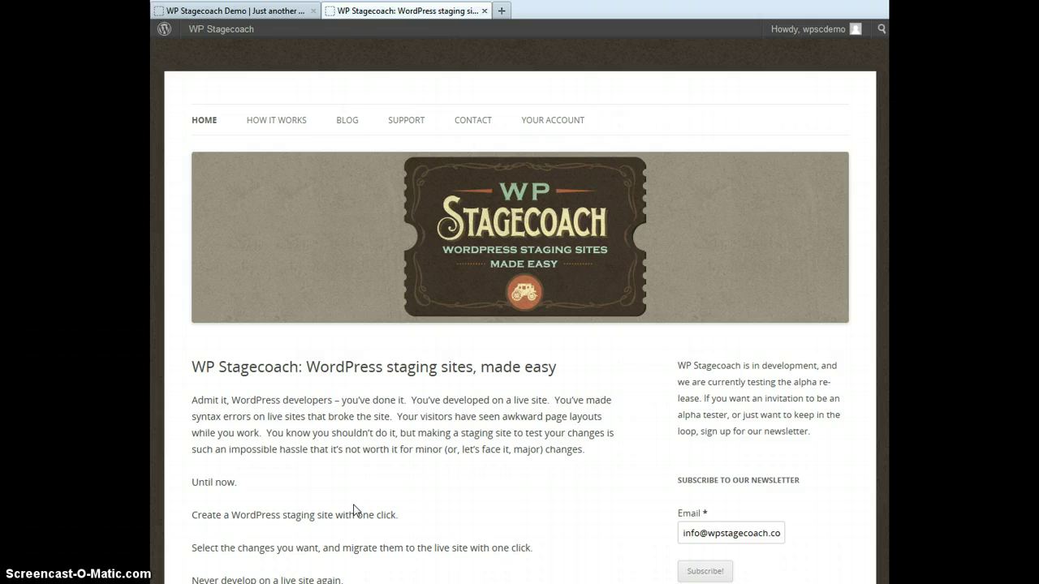
# Activate the WP Stagecoach plugin on the WP Stagecoach Demo site
pyautogui.click(268, 12)
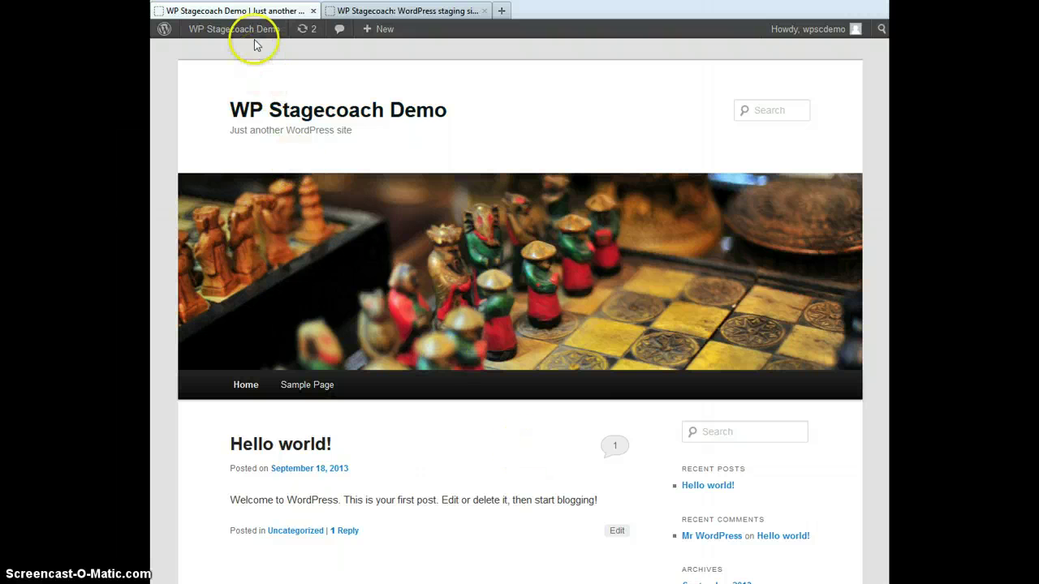
pyautogui.moveTo(256, 36)
pyautogui.click(209, 51)
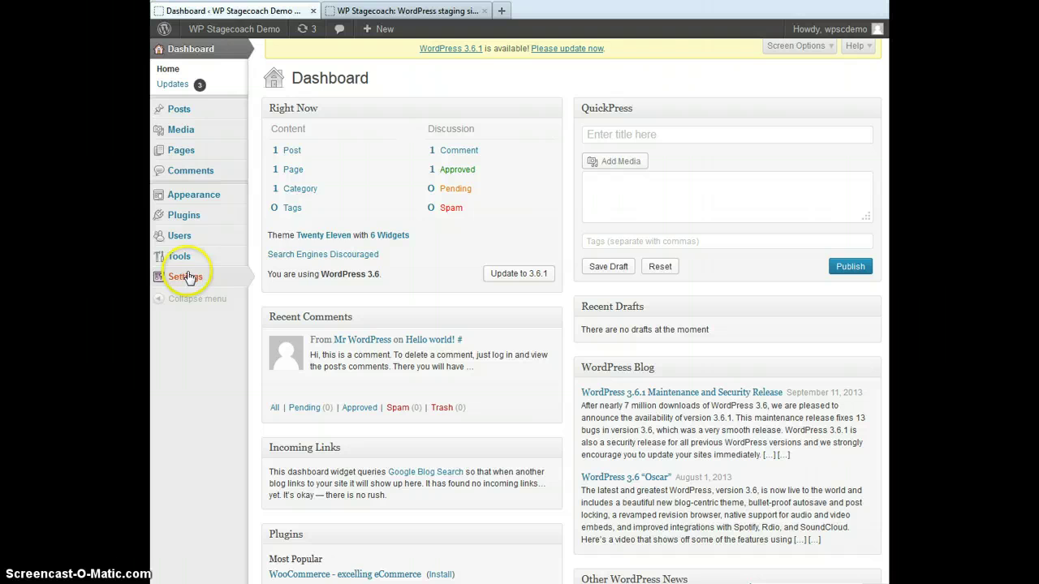
pyautogui.click(194, 215)
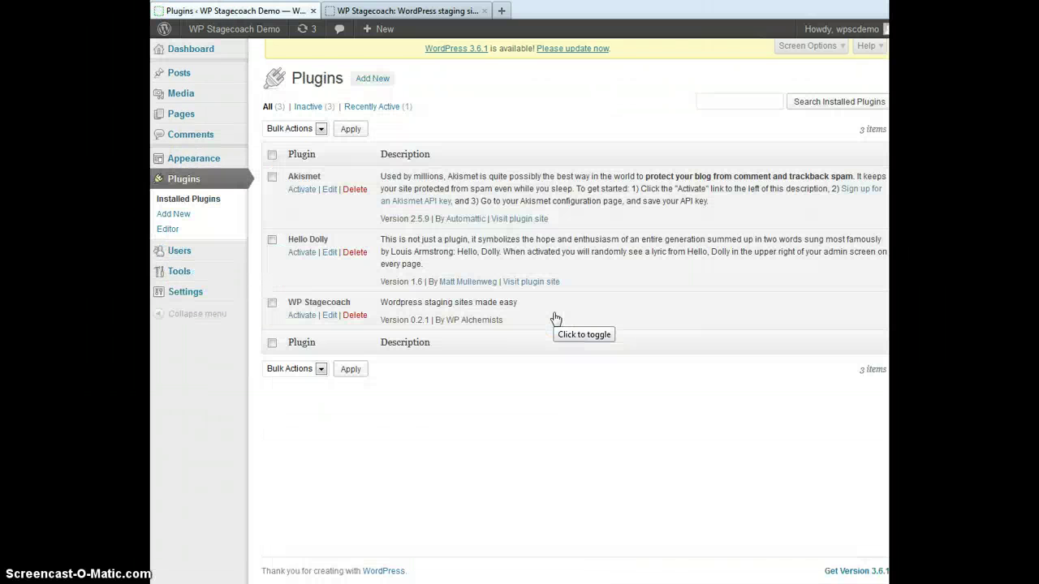
pyautogui.click(302, 315)
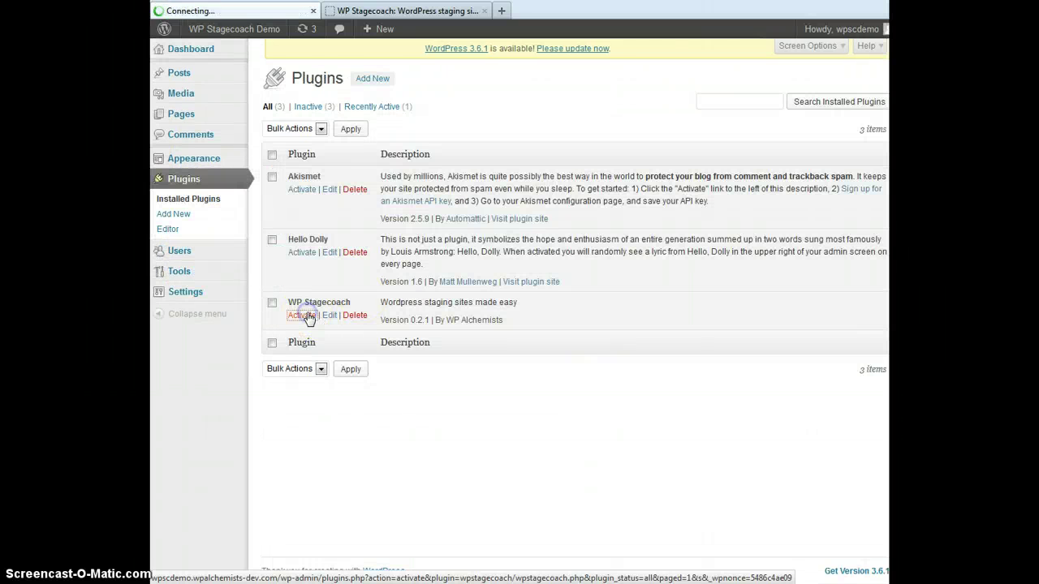
# Bring up the plugin's Authentication page, and copy the API key from the account profile on the WP Stagecoach website
pyautogui.moveTo(203, 320)
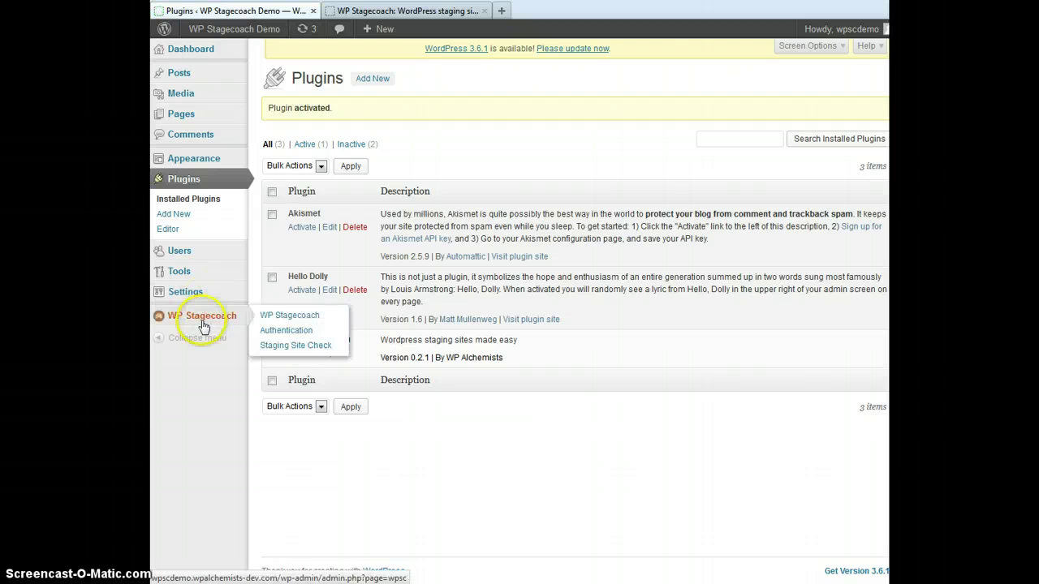
pyautogui.click(265, 333)
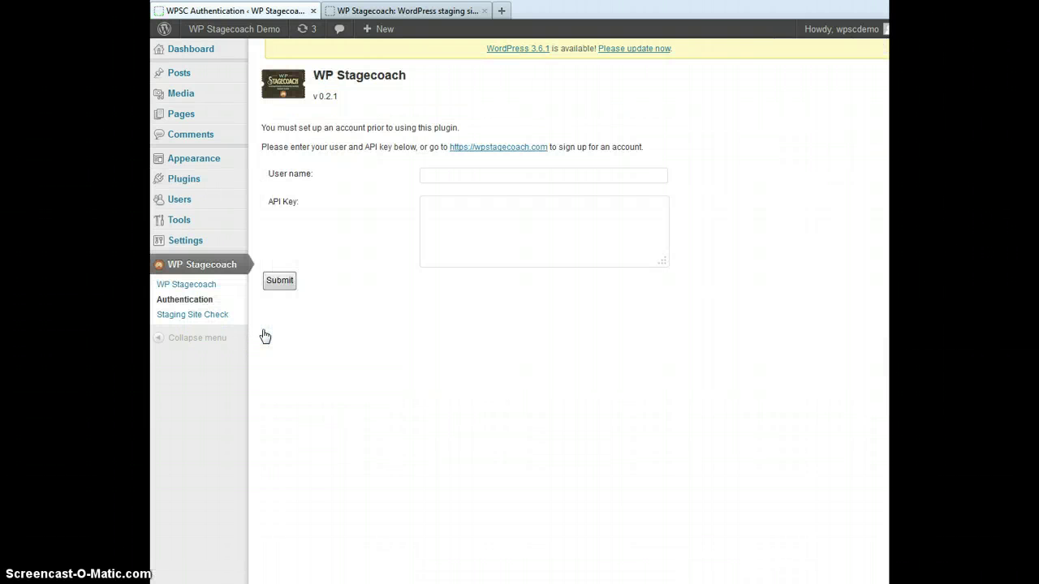
pyautogui.click(361, 10)
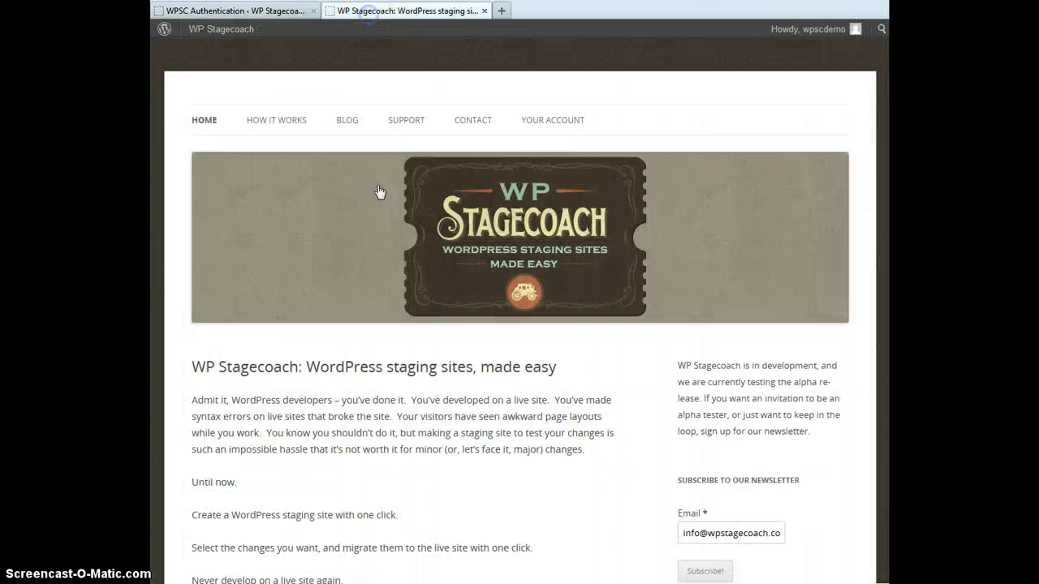
pyautogui.click(554, 130)
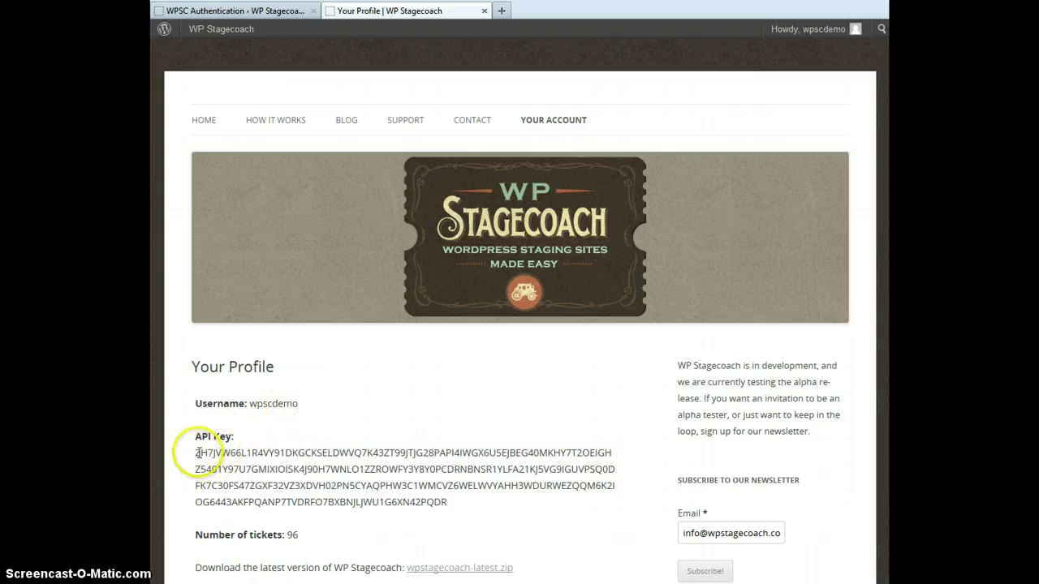
pyautogui.moveTo(195, 453); pyautogui.dragTo(421, 512)
pyautogui.hotkey('ctrl', 'c')
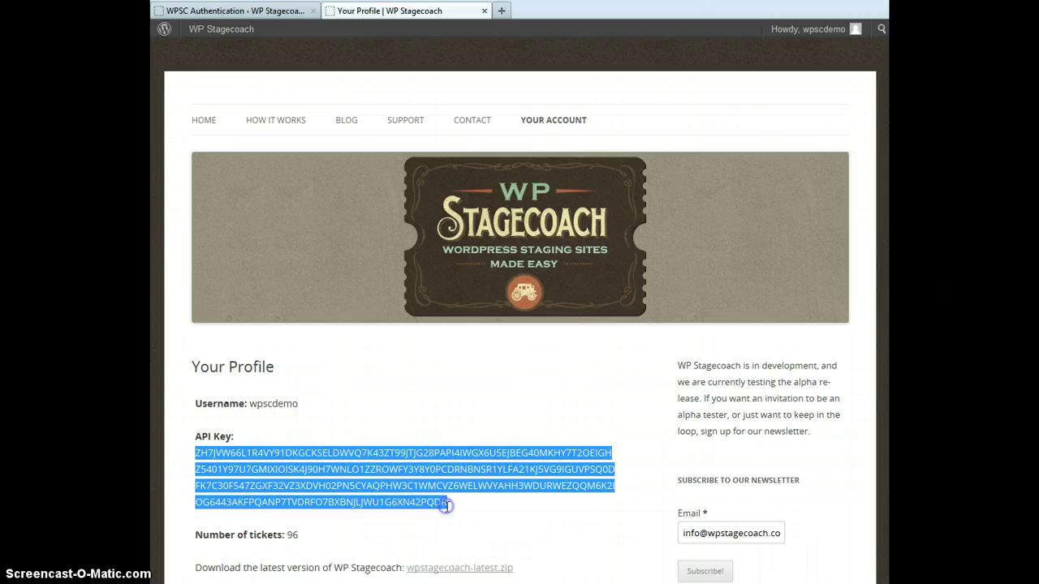
# Authenticate the plugin on the demo site by entering the account's user name, pasting the API key and submitting them
pyautogui.click(286, 12)
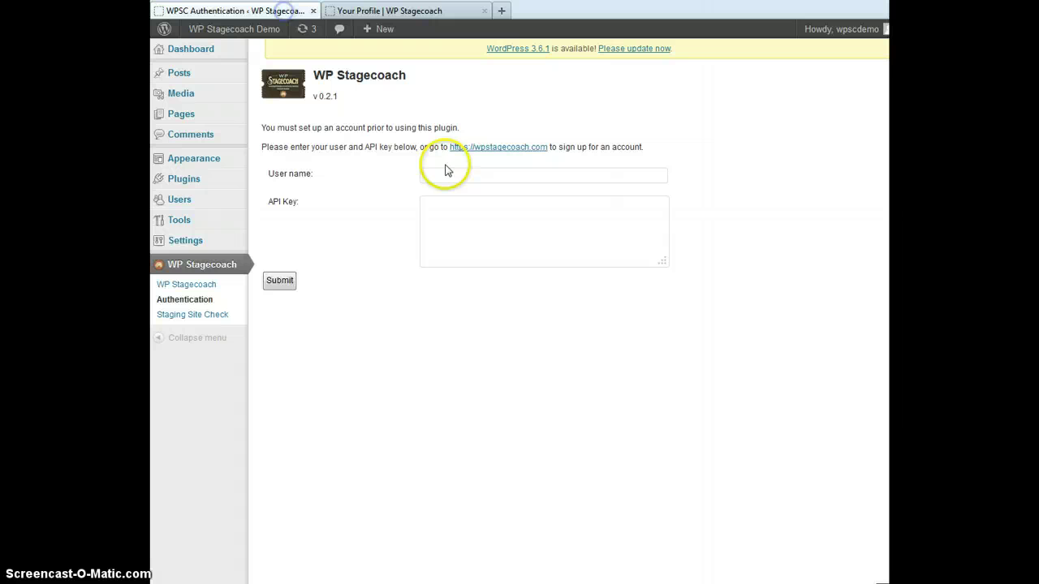
pyautogui.click(454, 174)
pyautogui.write('w')
pyautogui.click(459, 190)
pyautogui.click(466, 227)
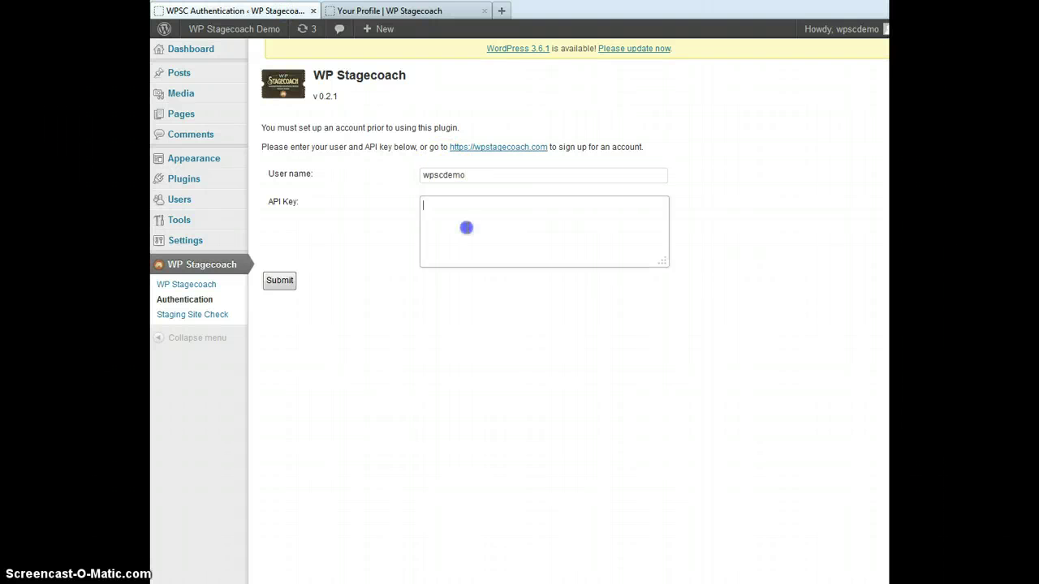
pyautogui.hotkey('ctrl', 'v')
pyautogui.click(279, 280)
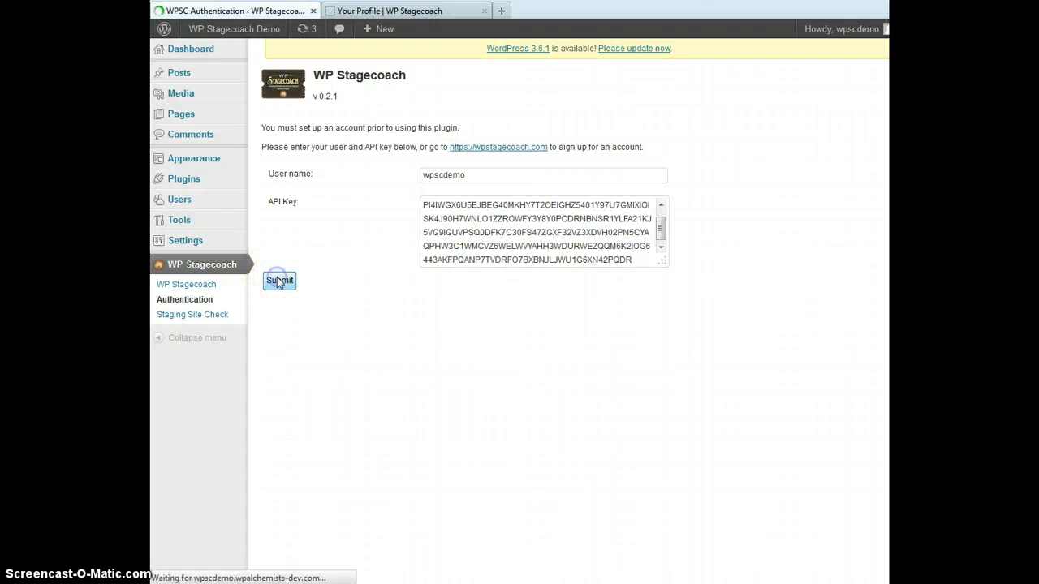
# Create the staging site wpscdemo.wpstagecoach.com from the live demo site and view the new site's front page
pyautogui.click(189, 288)
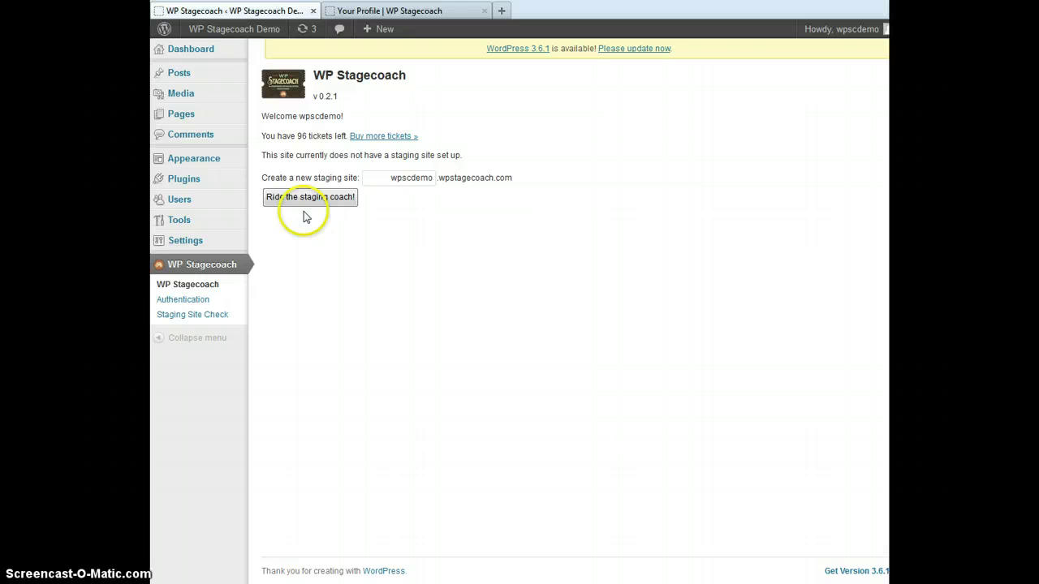
pyautogui.click(304, 203)
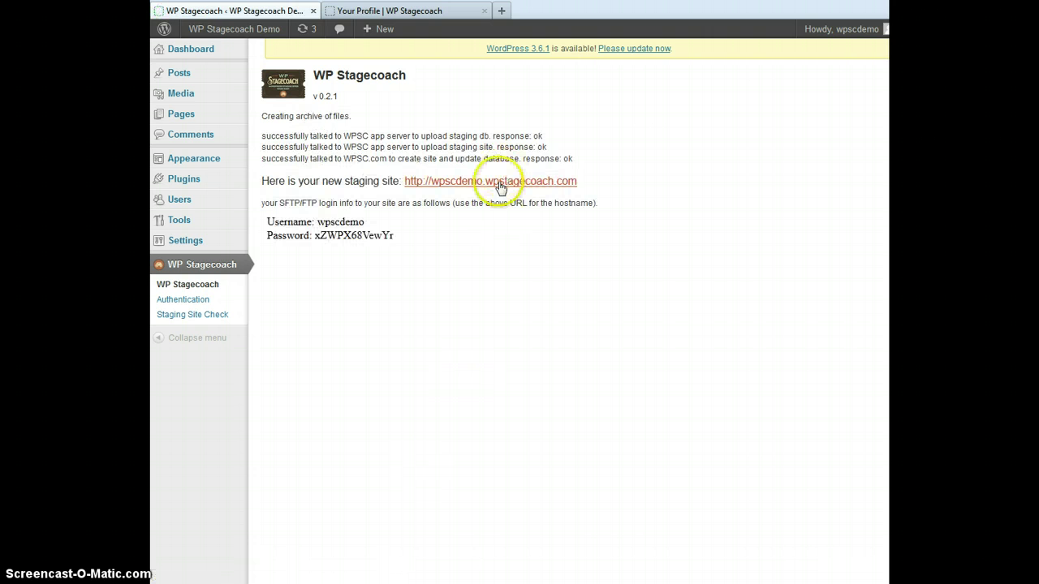
pyautogui.click(498, 185)
pyautogui.click(386, 11)
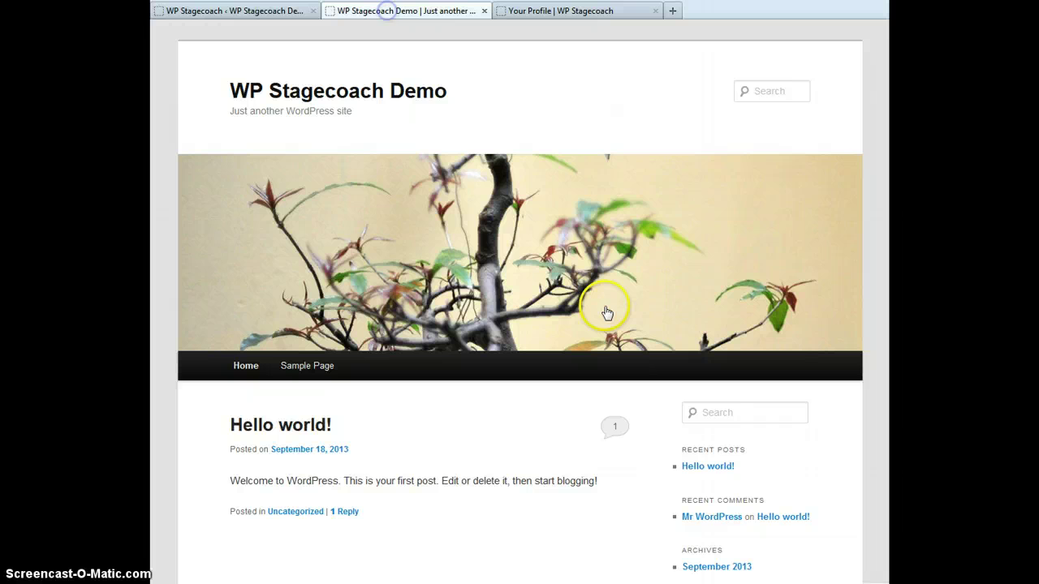
pyautogui.click(209, 10)
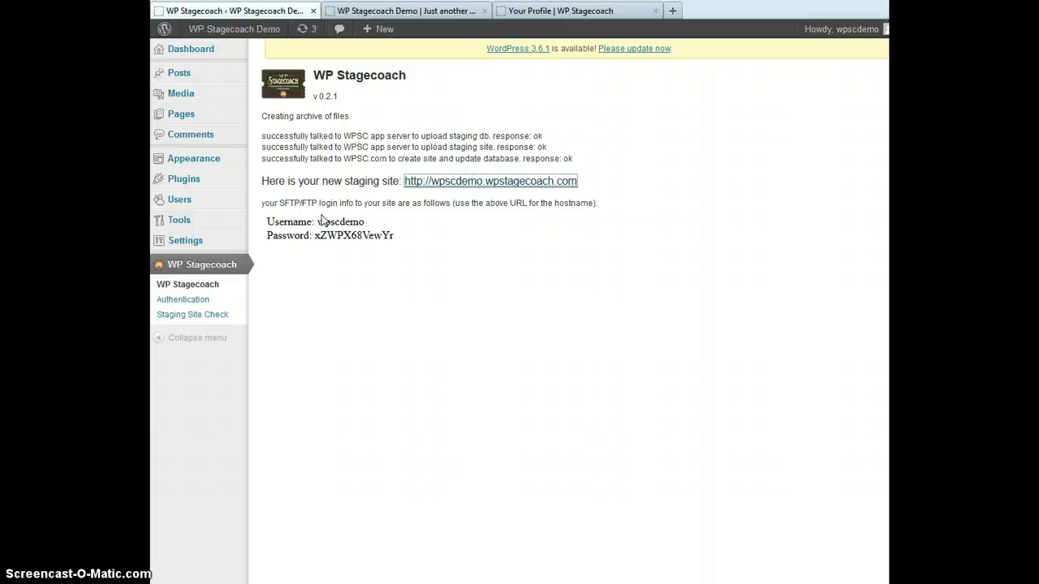
pyautogui.click(389, 10)
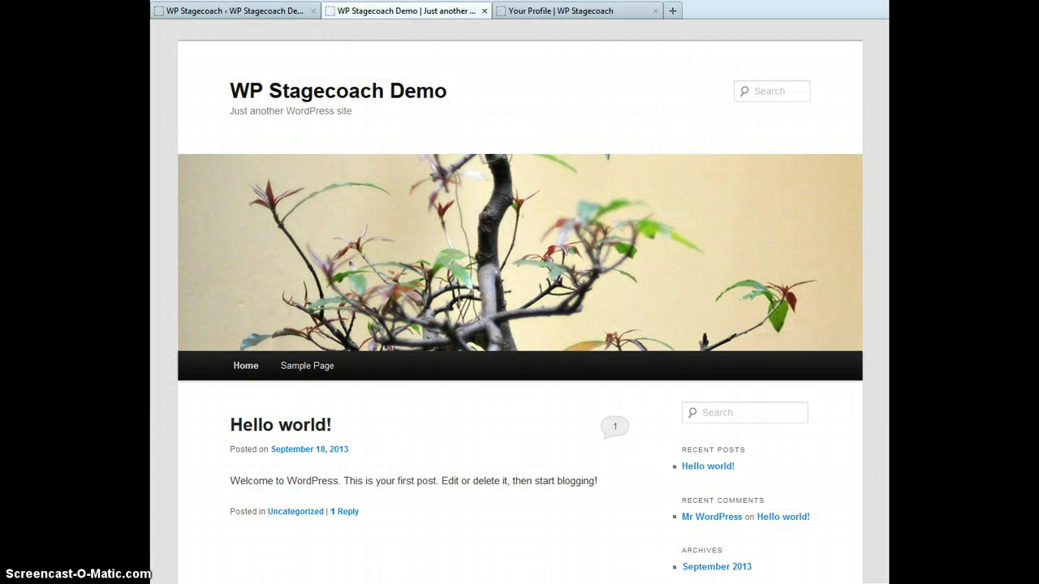
# Log in to the staging site's wp-admin with the account's user name and password
pyautogui.press('Down')
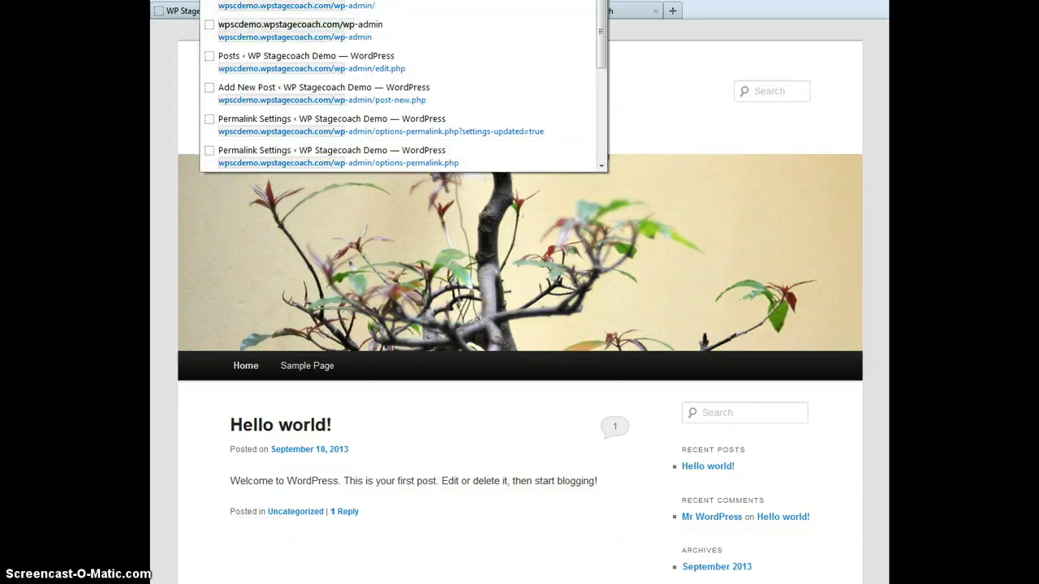
pyautogui.press('Return')
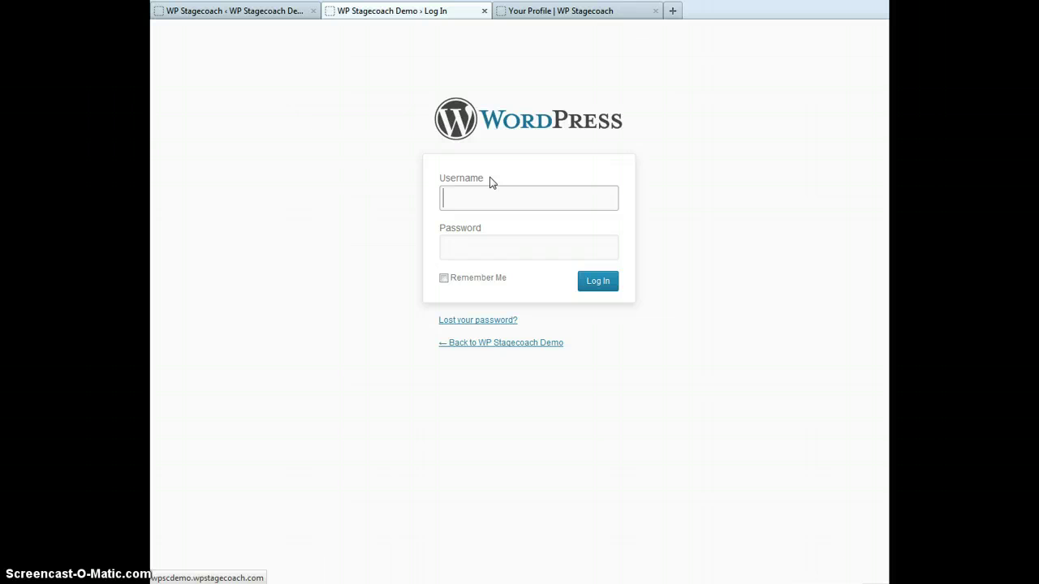
pyautogui.write('wpscdemo')
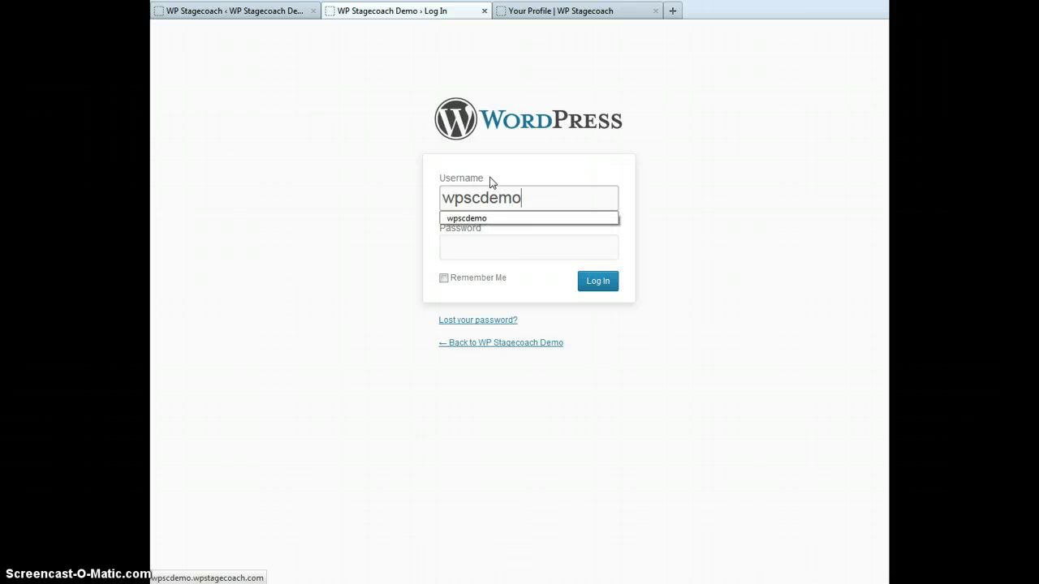
pyautogui.press('Tab')
pyautogui.write('••')
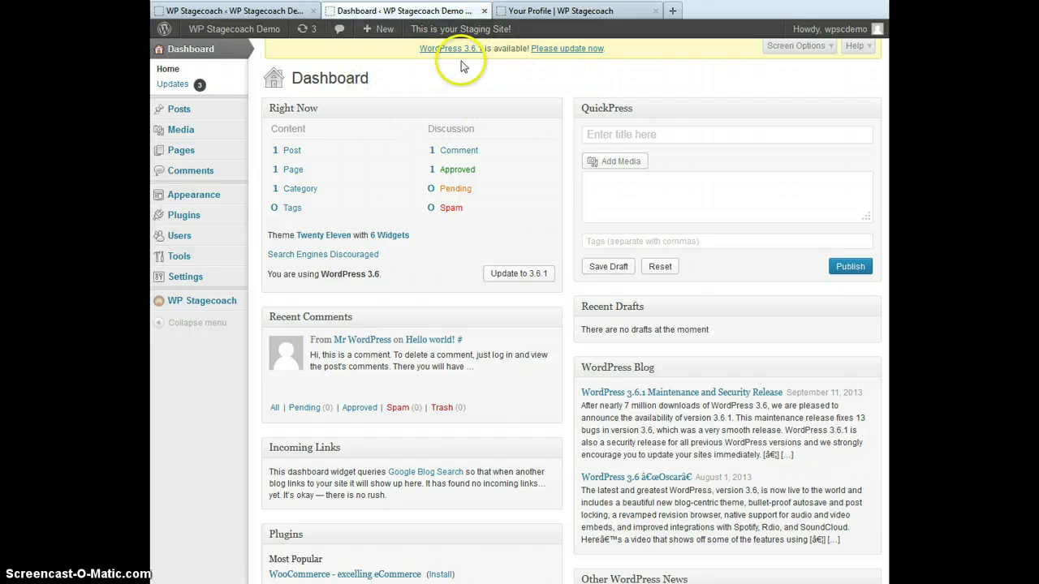
# Update WordPress to 3.6.1 on the staging site and activate the Twenty Thirteen theme
pyautogui.click(568, 49)
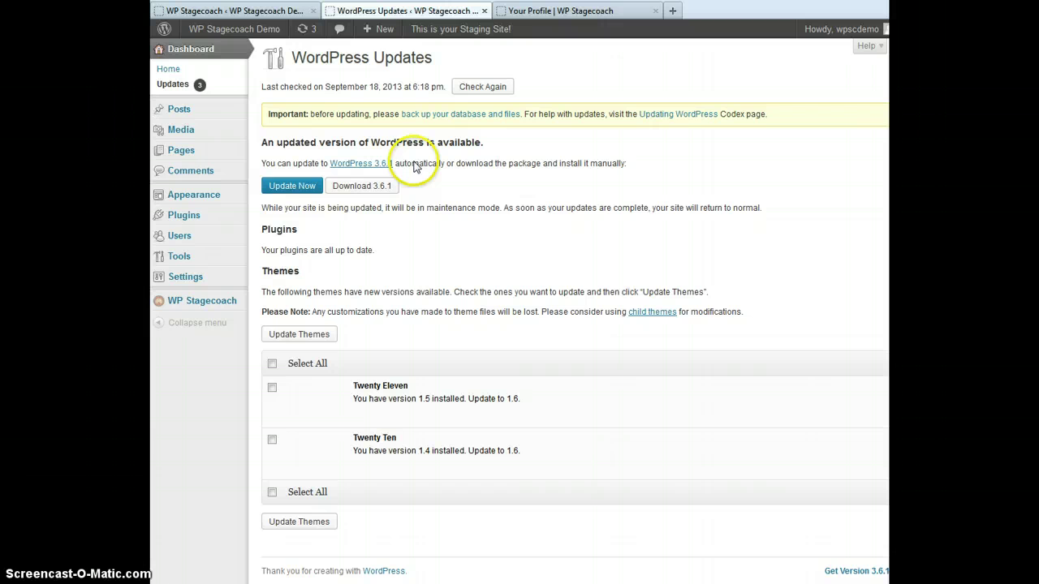
pyautogui.click(290, 187)
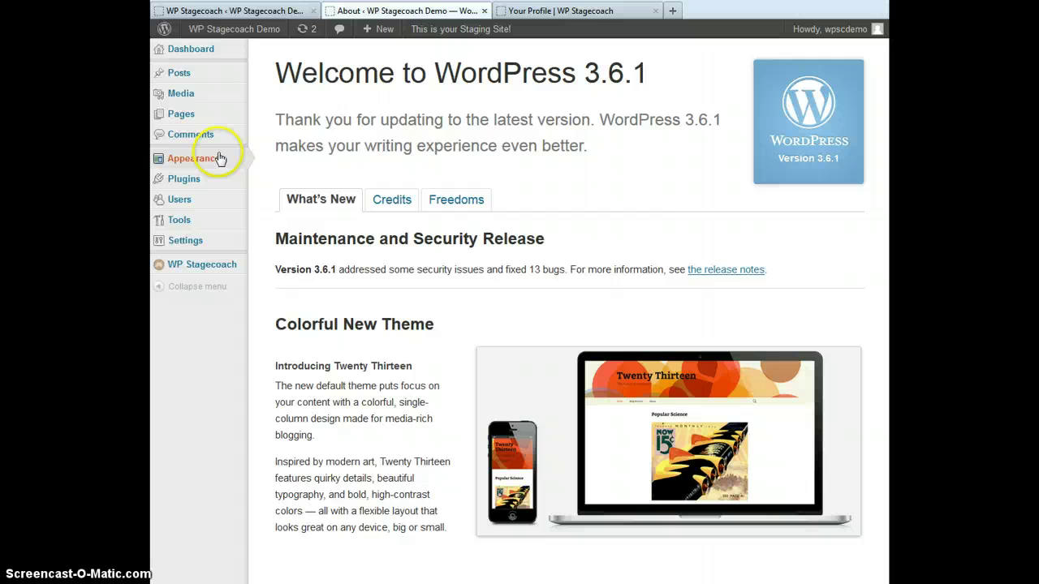
pyautogui.moveTo(214, 157)
pyautogui.click(271, 165)
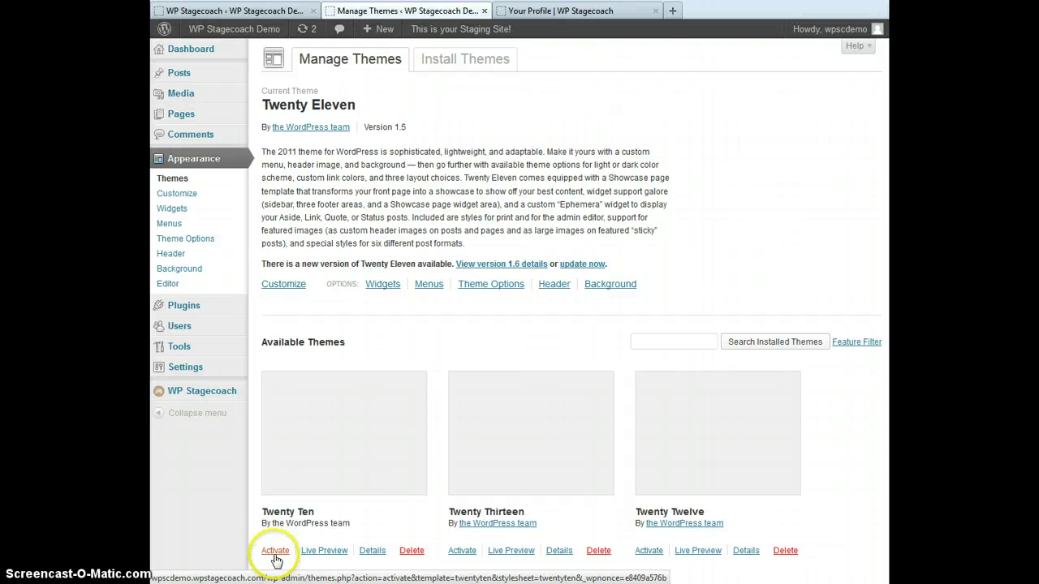
pyautogui.click(462, 551)
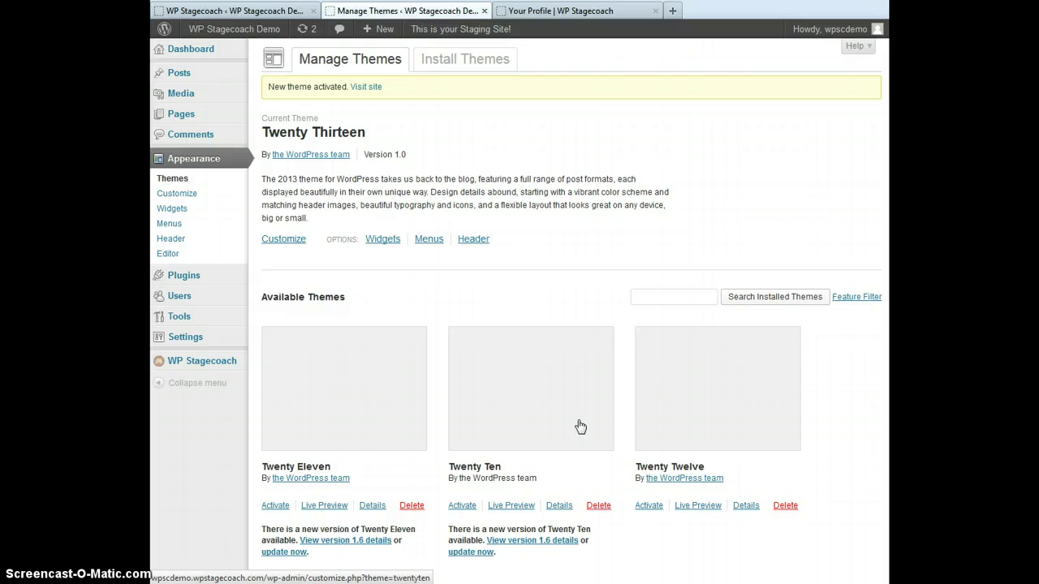
# Create a new post titled "I'm doing this on the staging site!" with the body text "See how easy it is?"
pyautogui.click(180, 72)
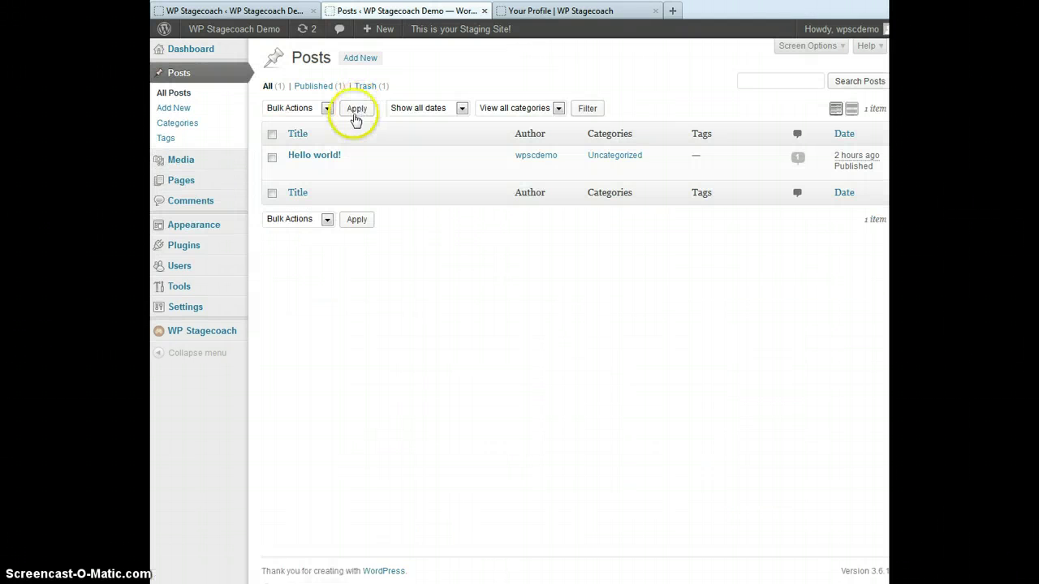
pyautogui.click(362, 64)
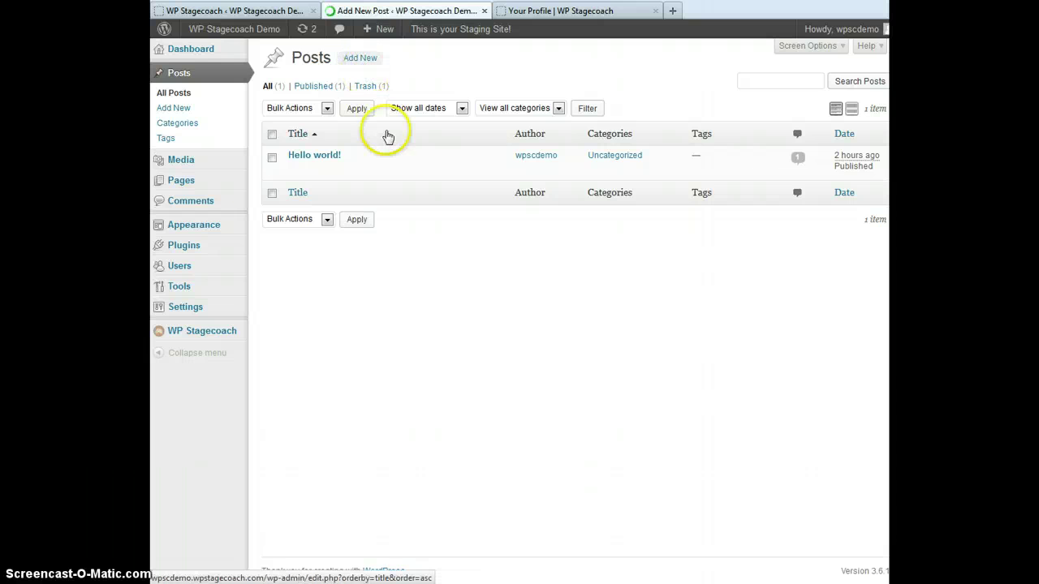
pyautogui.write("I'm doing this on the staging site!")
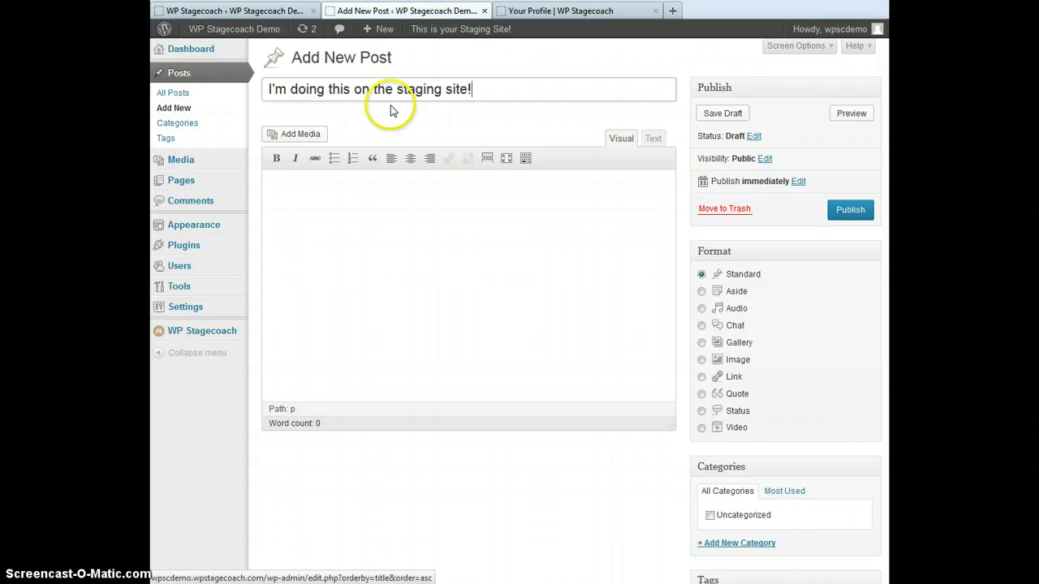
pyautogui.press('Tab')
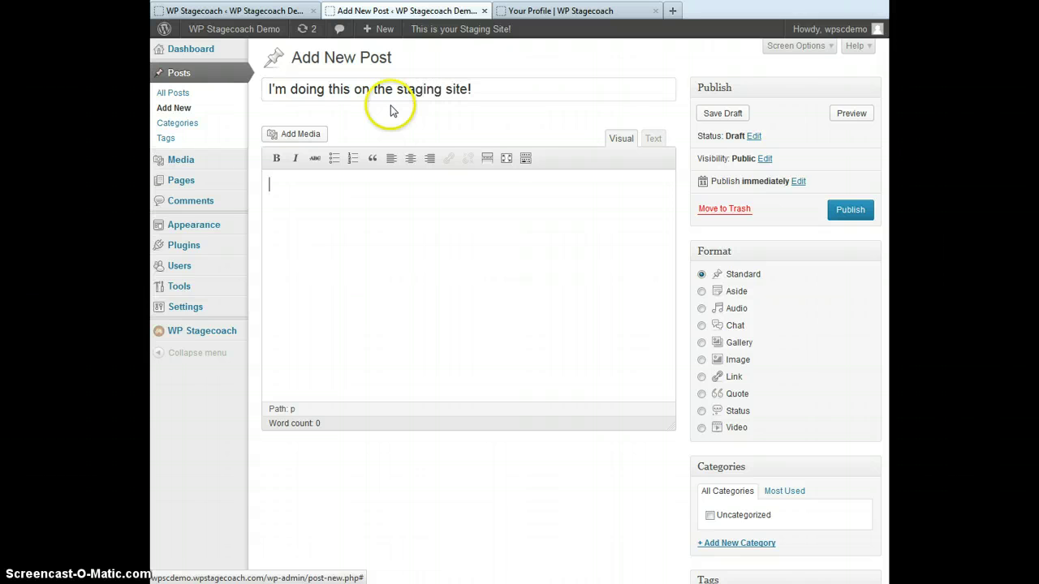
pyautogui.write('See how easy it is?')
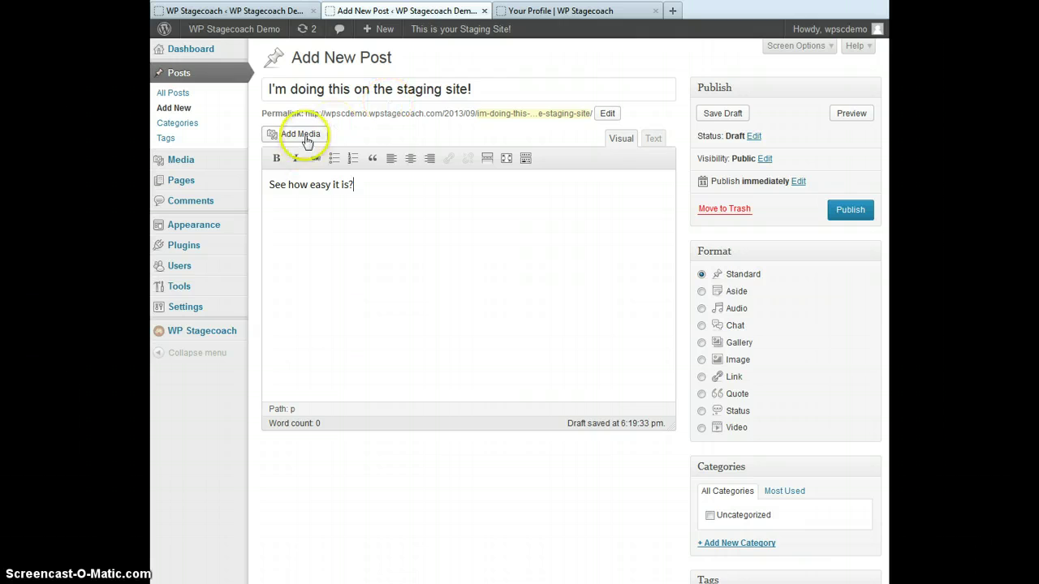
# Upload Archibald.jpg, insert it into the post after the text, and publish the post
pyautogui.click(292, 134)
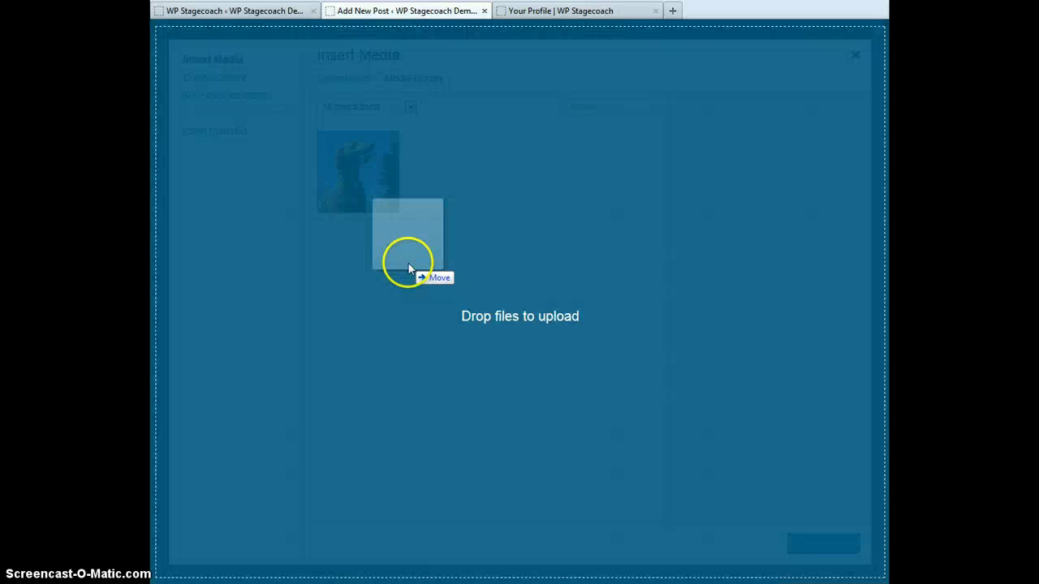
pyautogui.moveTo(411, 267); pyautogui.dragTo(418, 272)
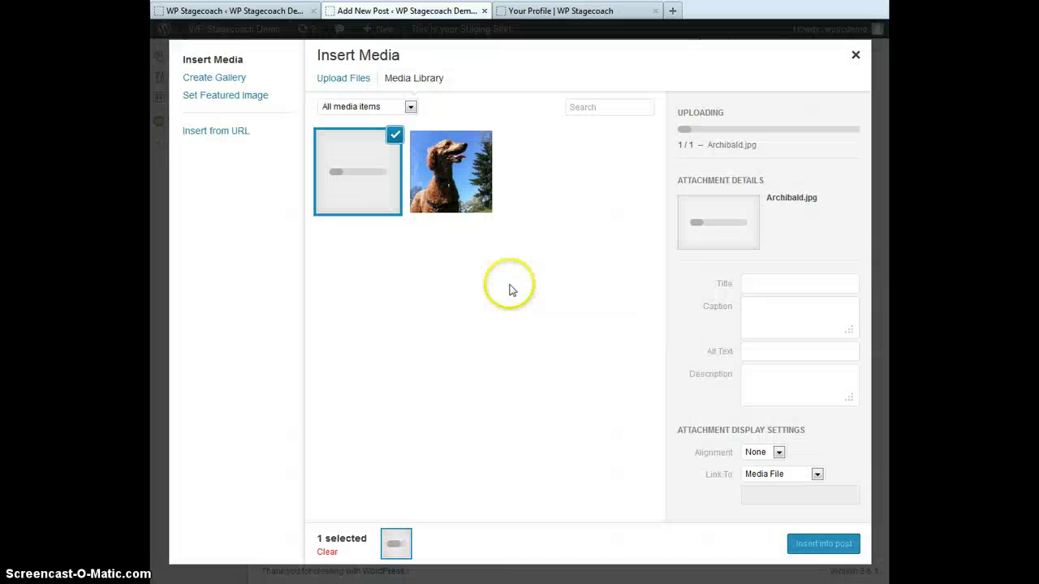
pyautogui.click(821, 550)
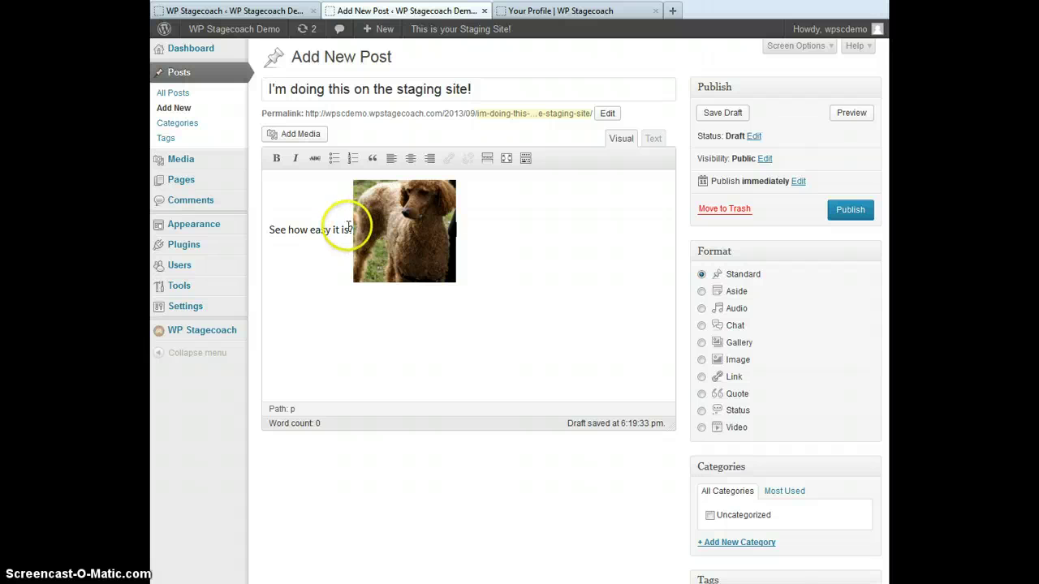
pyautogui.click(852, 210)
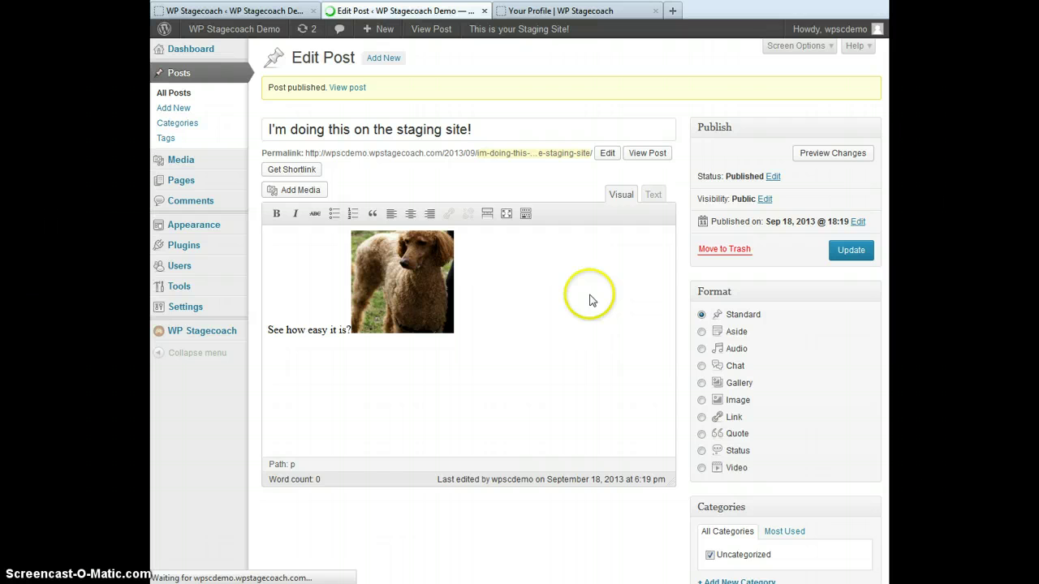
# Return to the live site's admin and have WP Stagecoach check for changes made on the staging site
pyautogui.click(186, 49)
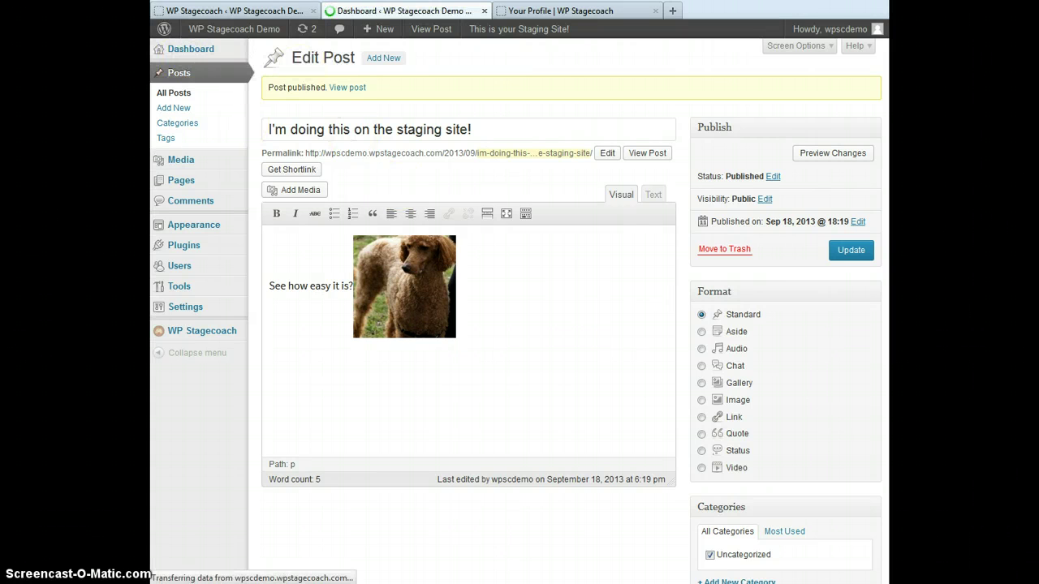
pyautogui.click(224, 12)
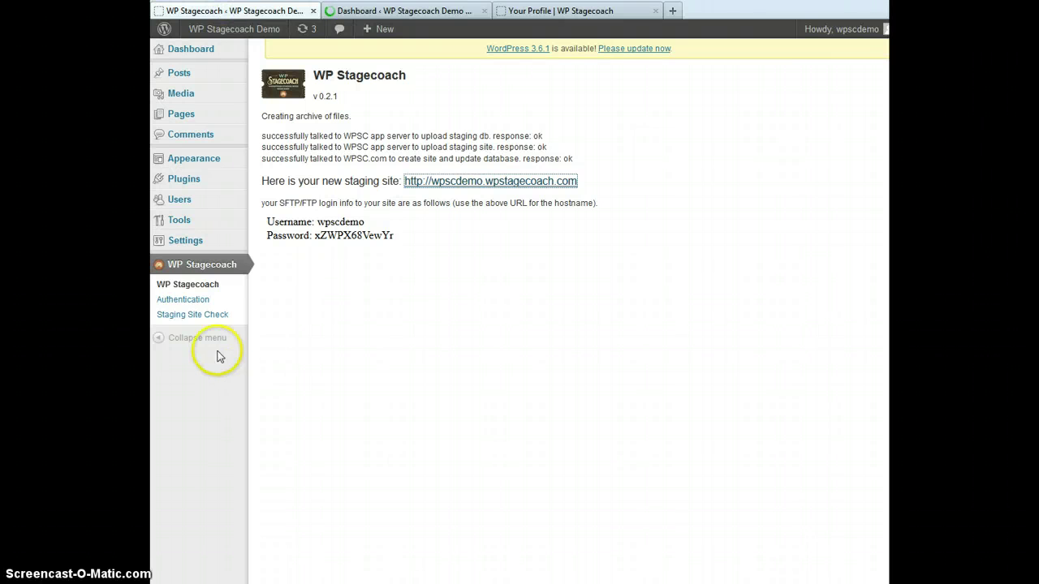
pyautogui.click(210, 322)
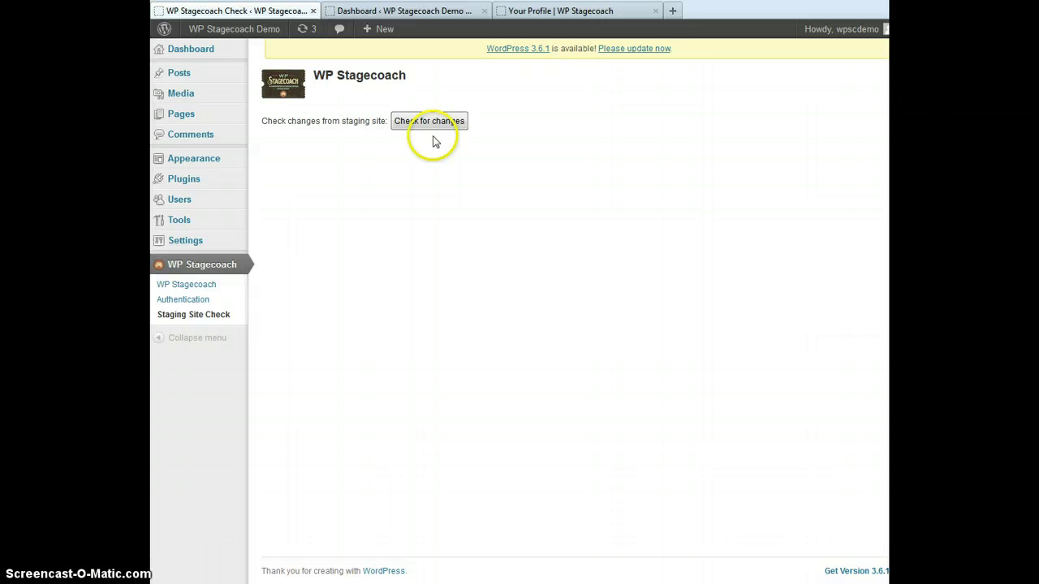
pyautogui.click(433, 125)
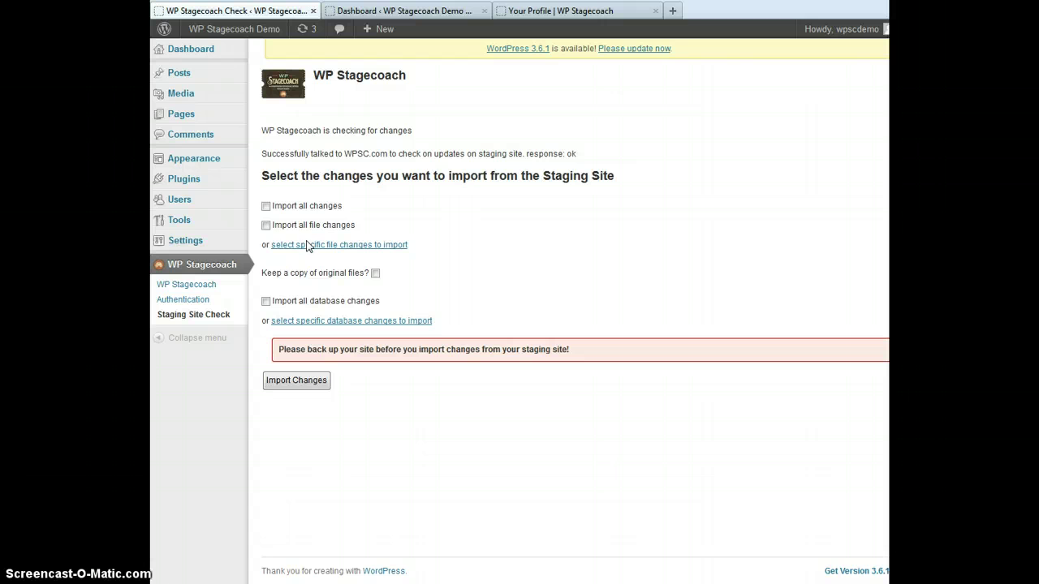
# Examine the lists of specific file changes and specific database changes offered for import from the staging site
pyautogui.click(265, 206)
pyautogui.click(265, 302)
pyautogui.click(325, 246)
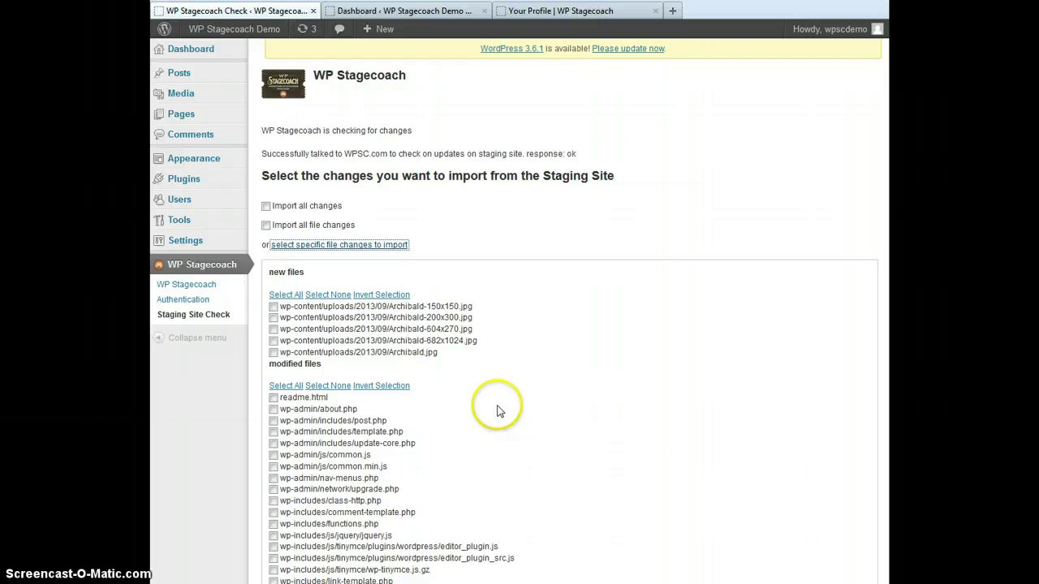
pyautogui.scroll(-4, 531, 422)
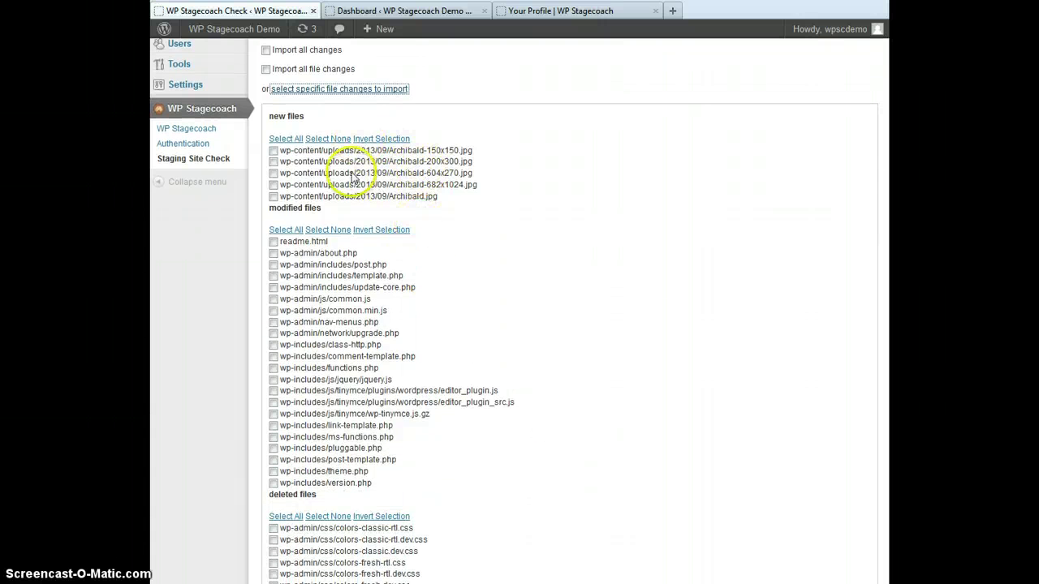
pyautogui.scroll(-10, 524, 485)
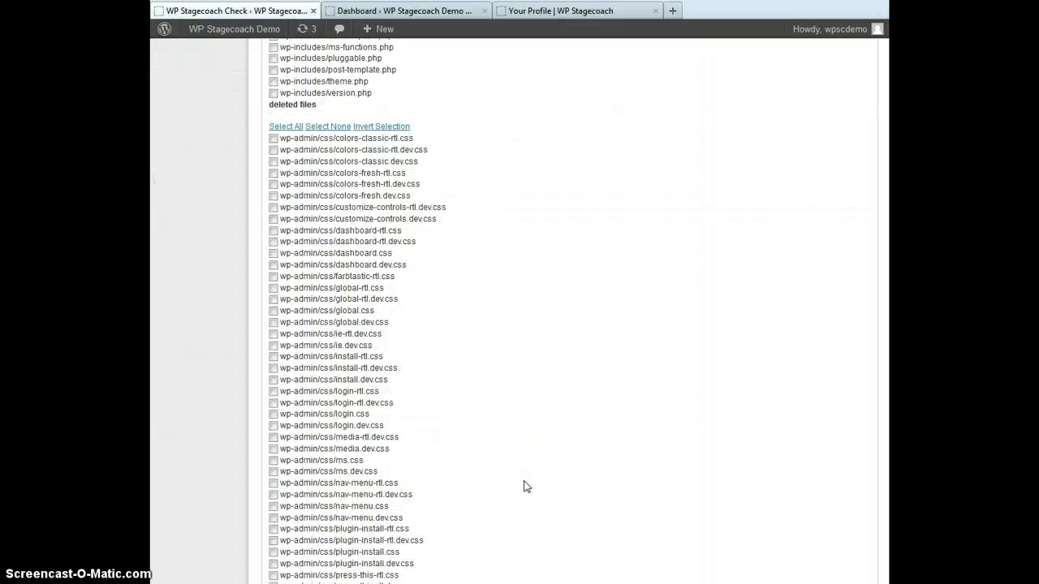
pyautogui.scroll(15, 524, 484)
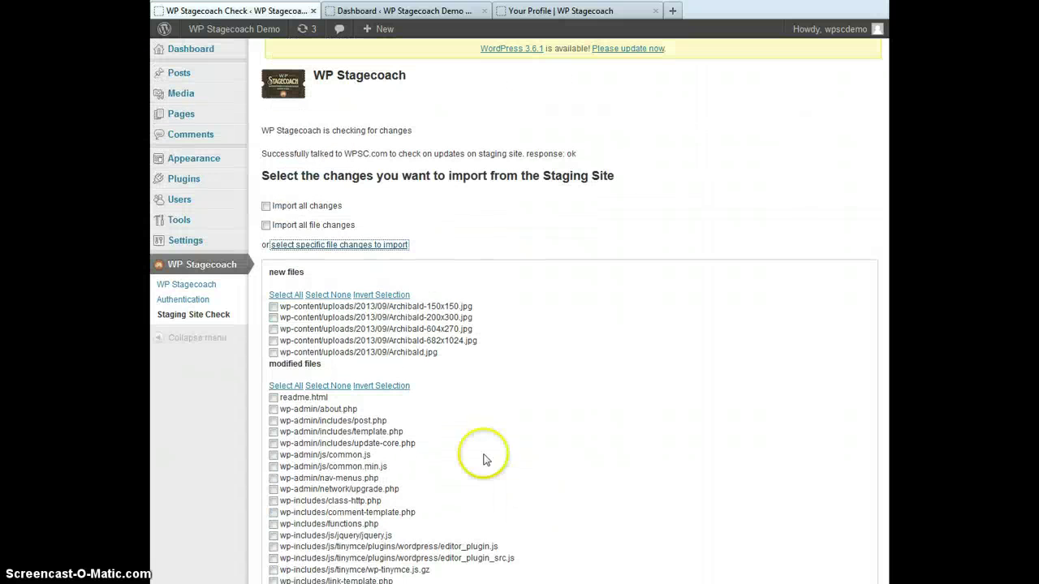
pyautogui.click(298, 245)
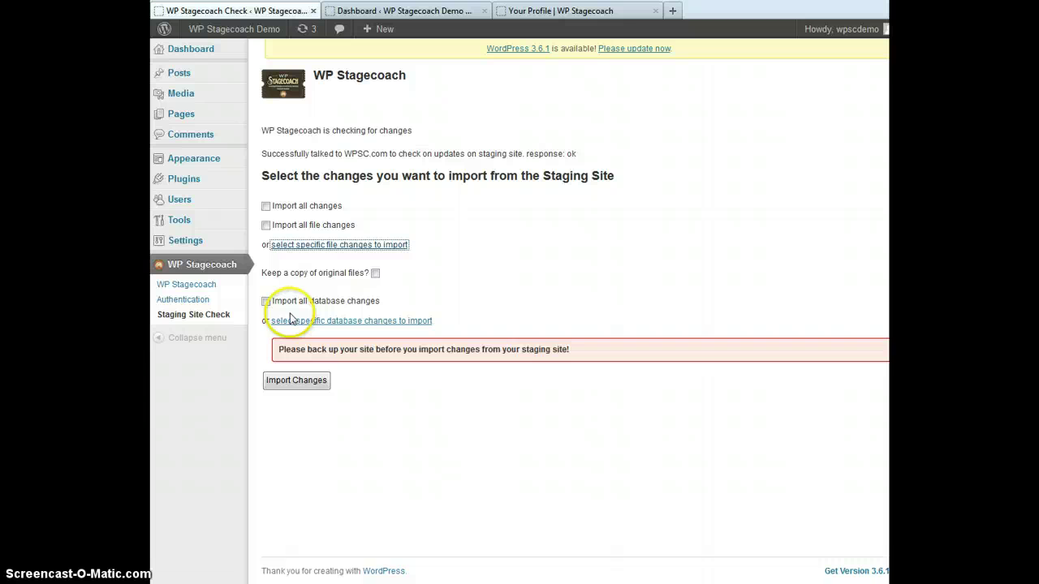
pyautogui.click(291, 322)
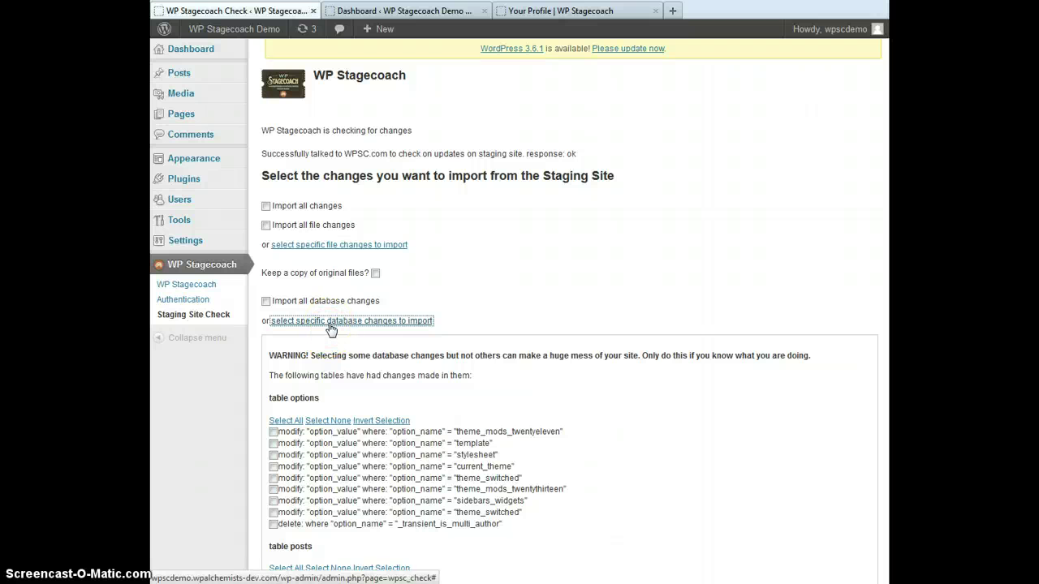
pyautogui.click(331, 323)
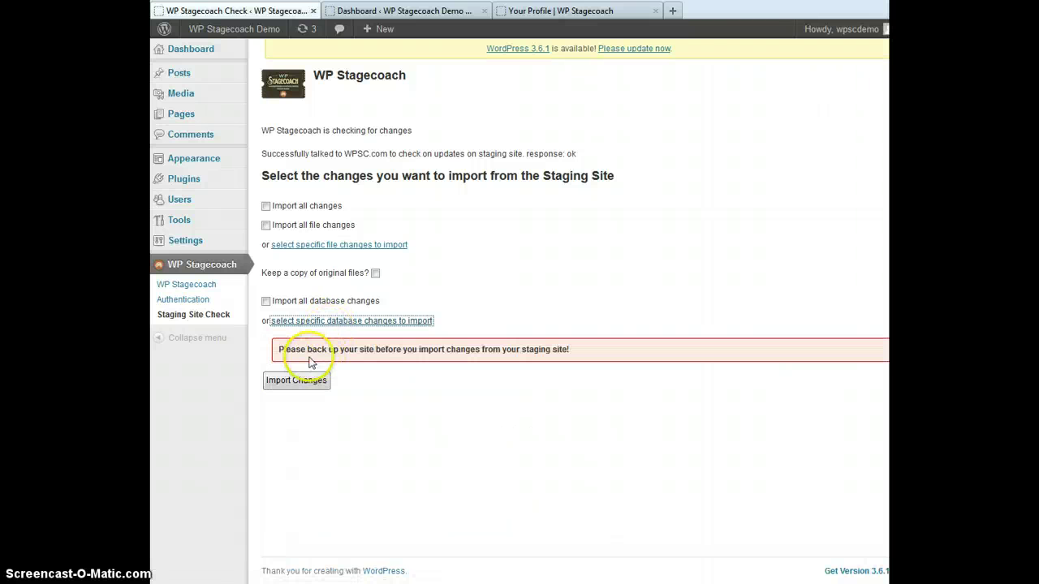
# Import all file and database changes from the staging site into the live site and look over the import log
pyautogui.click(267, 207)
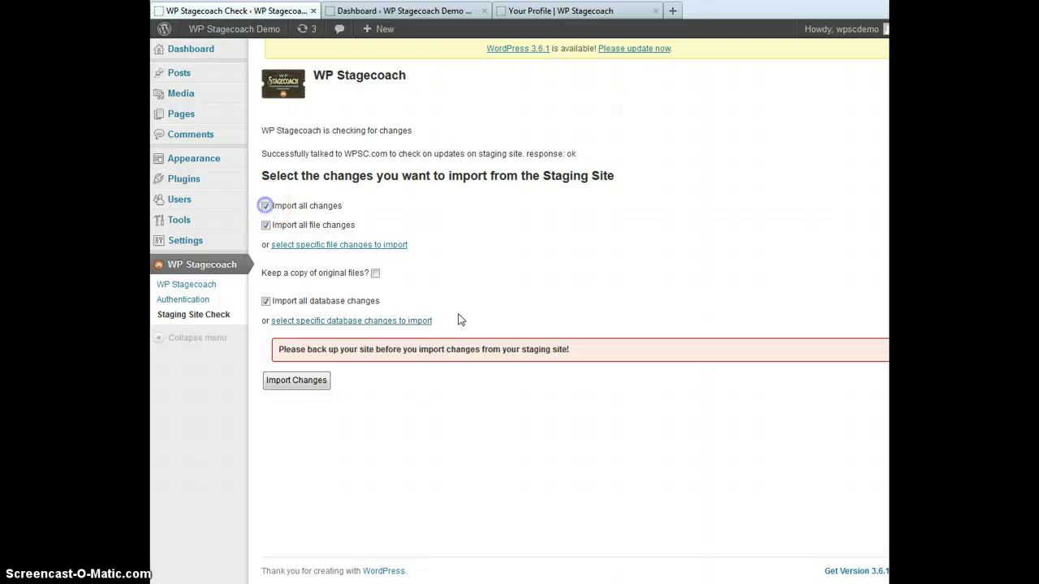
pyautogui.click(276, 383)
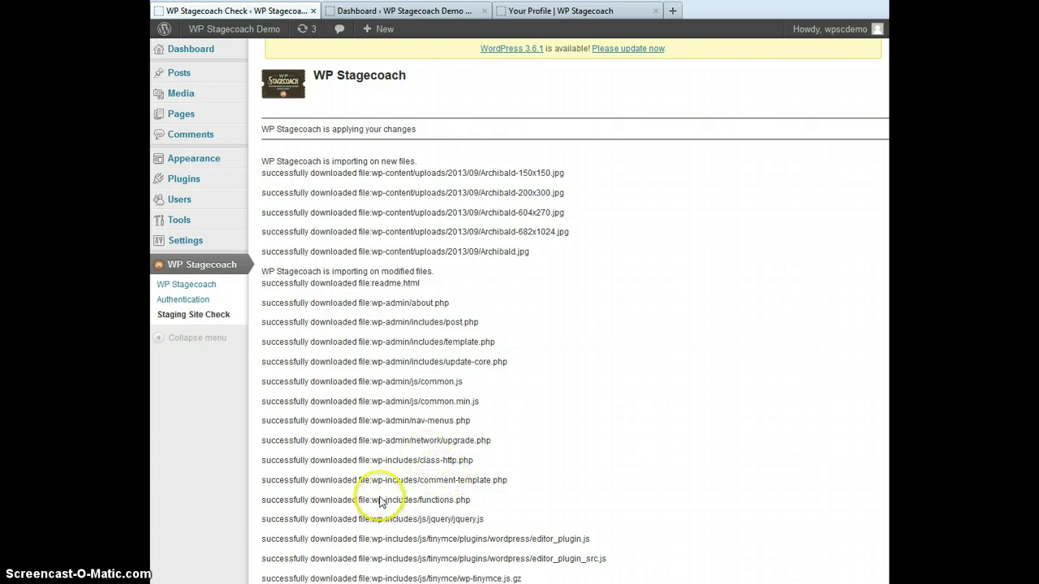
pyautogui.scroll(-5, 378, 476)
pyautogui.scroll(5, 377, 477)
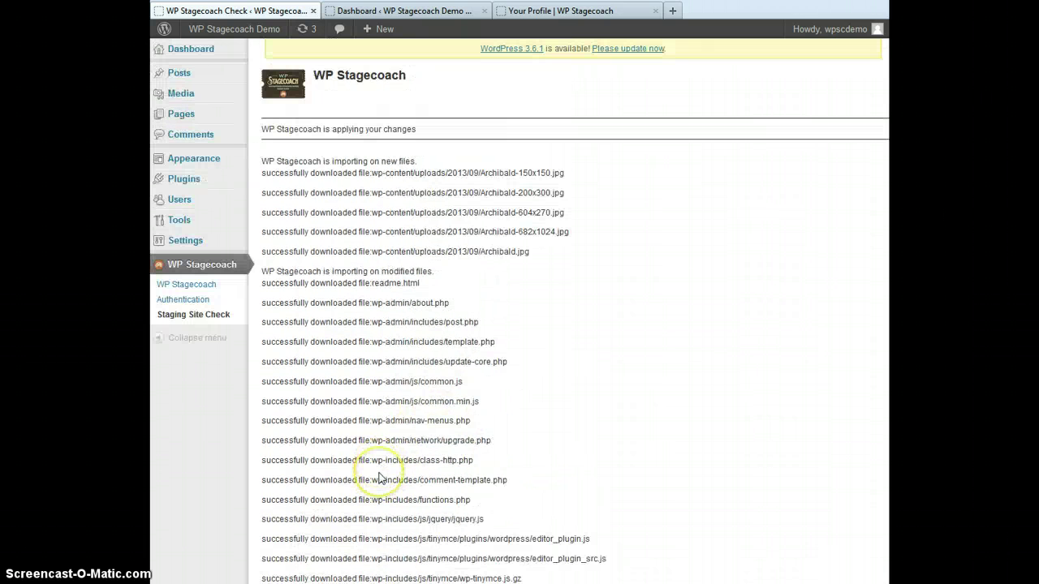
# Visit the live site's front page and examine its theme and posts
pyautogui.moveTo(234, 34)
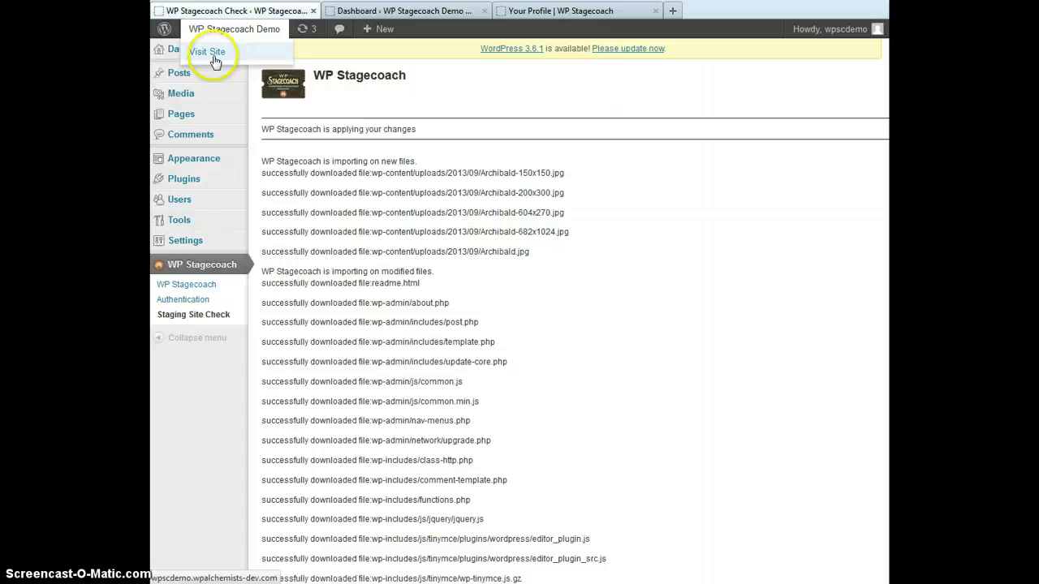
pyautogui.click(211, 52)
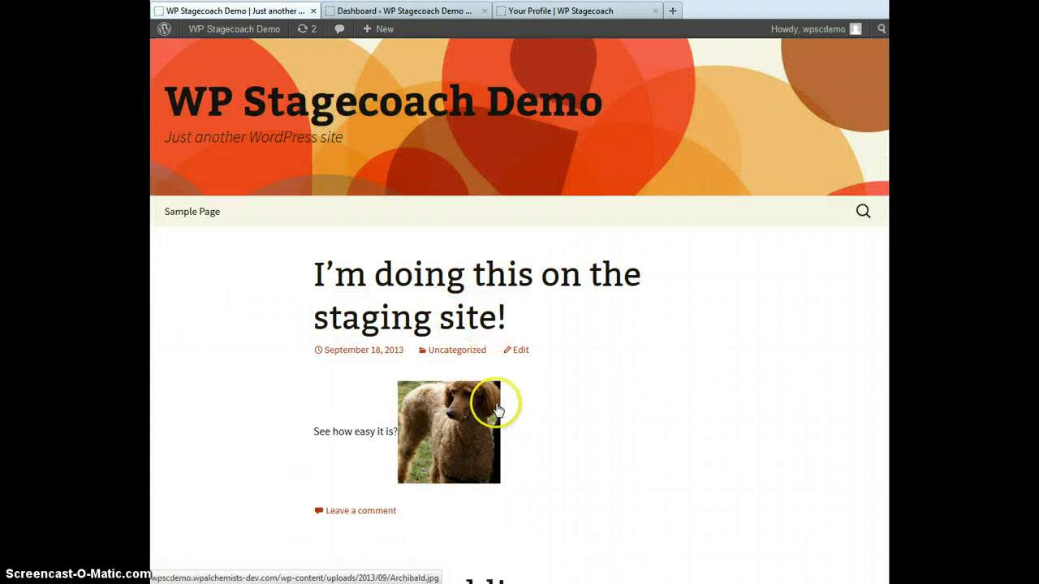
pyautogui.scroll(-4, 627, 499)
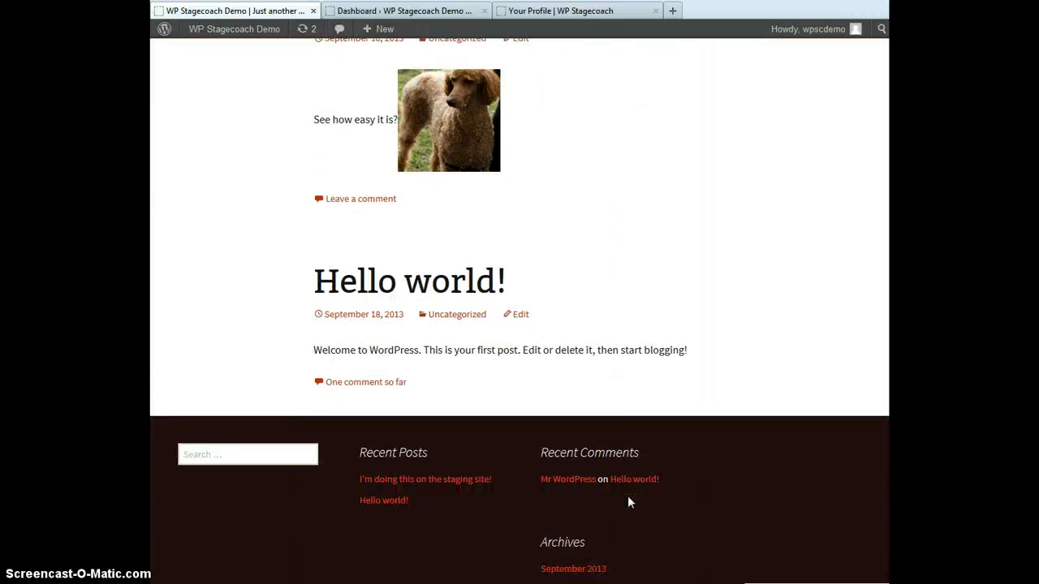
pyautogui.scroll(4, 629, 502)
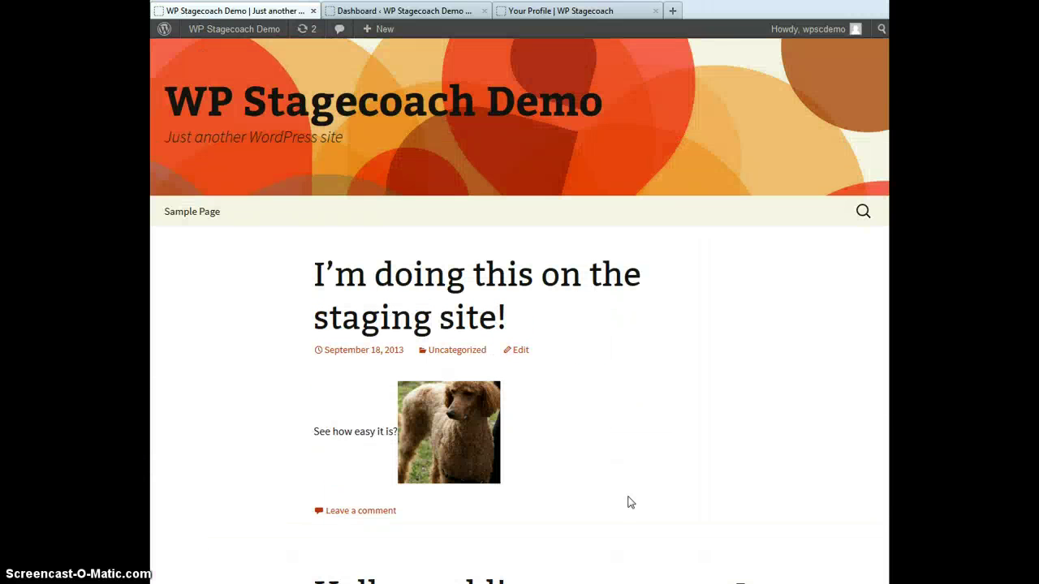
# Go back to the live site's dashboard and show the option for deleting the staging site in WP Stagecoach
pyautogui.moveTo(203, 29)
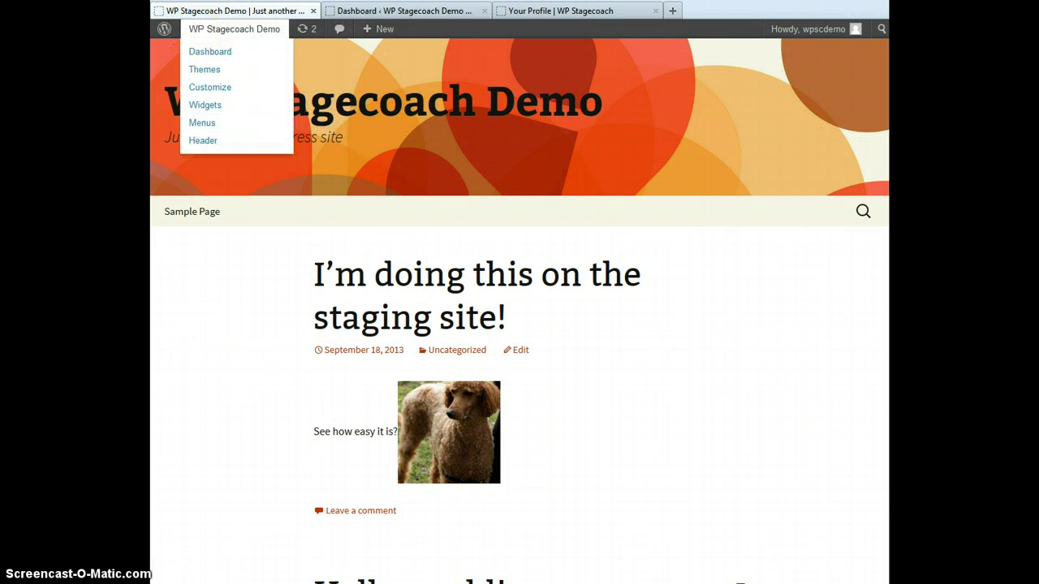
pyautogui.click(210, 52)
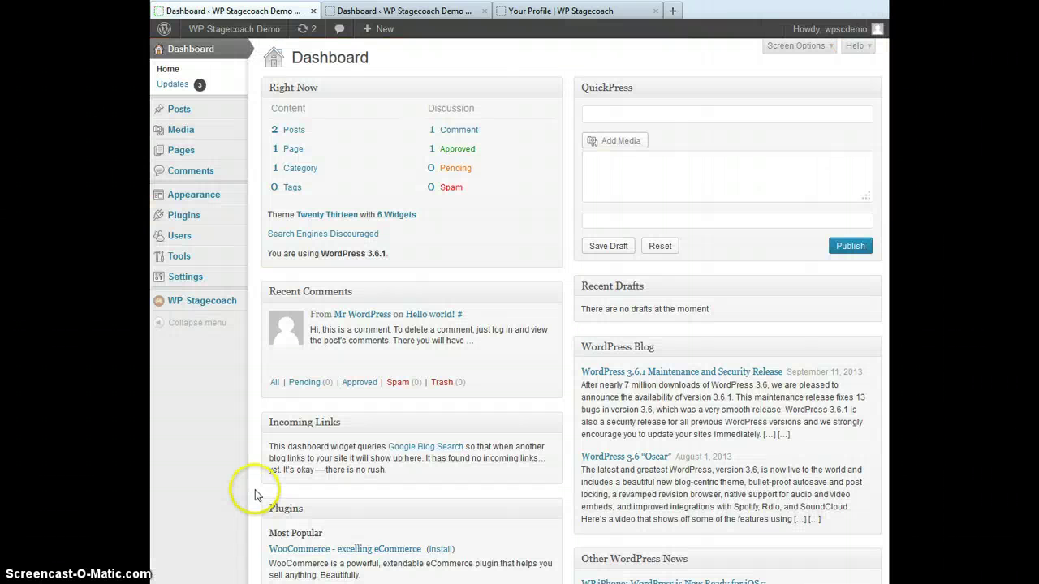
pyautogui.click(209, 301)
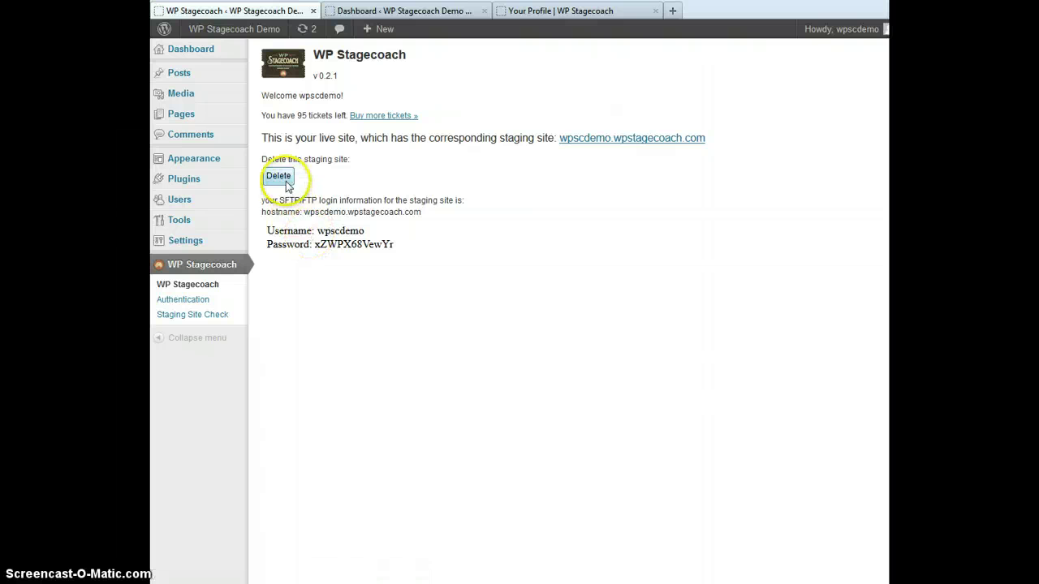
pyautogui.click(287, 185)
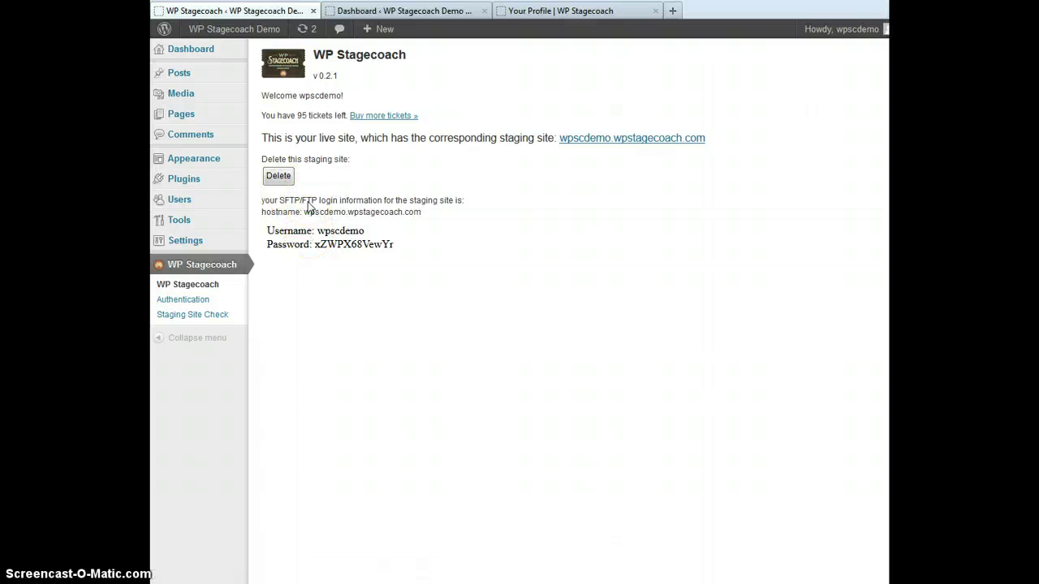
# Visit the live site's front page again from the WP Stagecoach page
pyautogui.moveTo(215, 29)
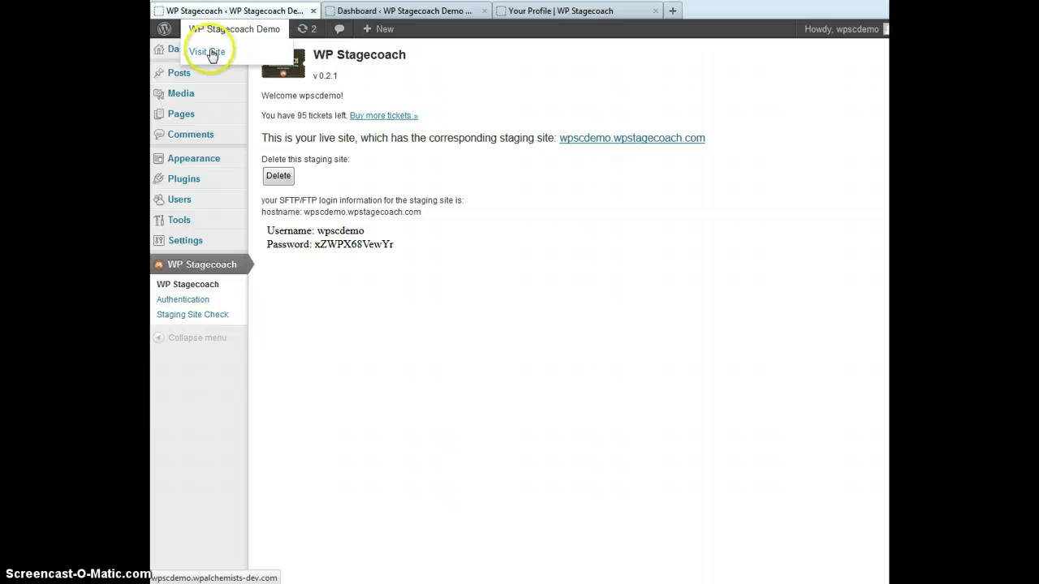